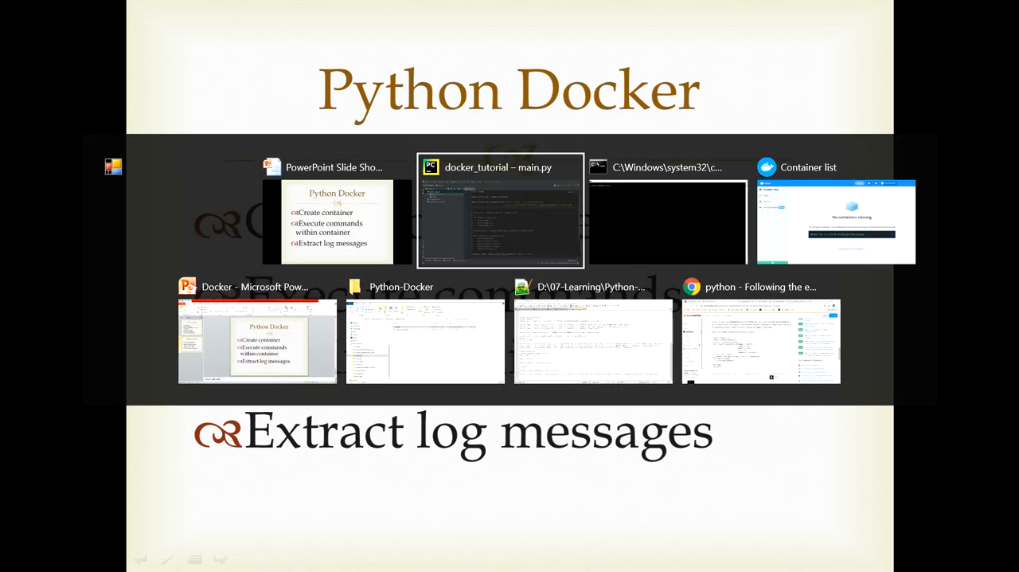
key("alt+Tab")
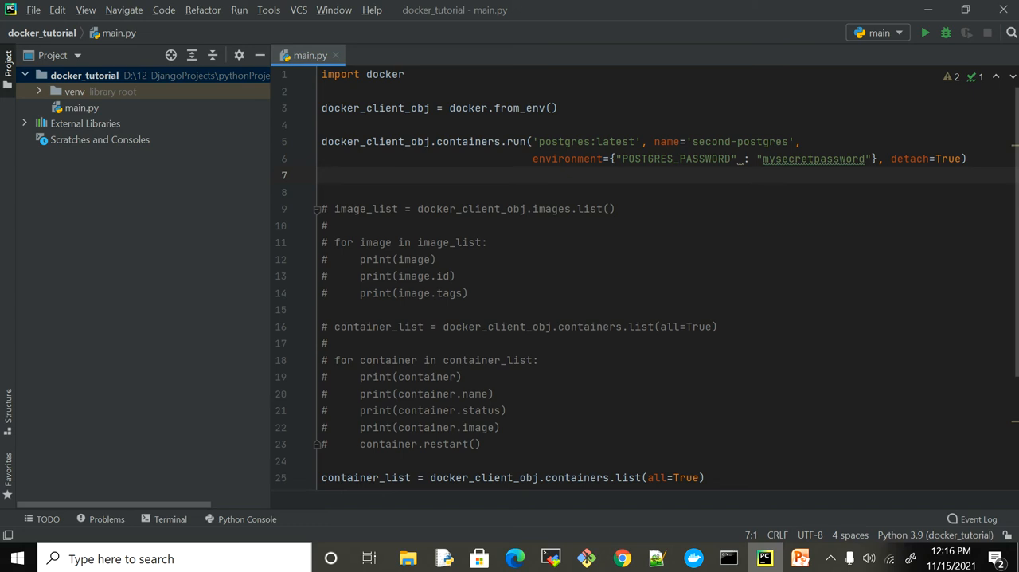
Step: Point out the postgres:latest image and list the running containers in the command prompt
left_click_drag(539, 141, 635, 141)
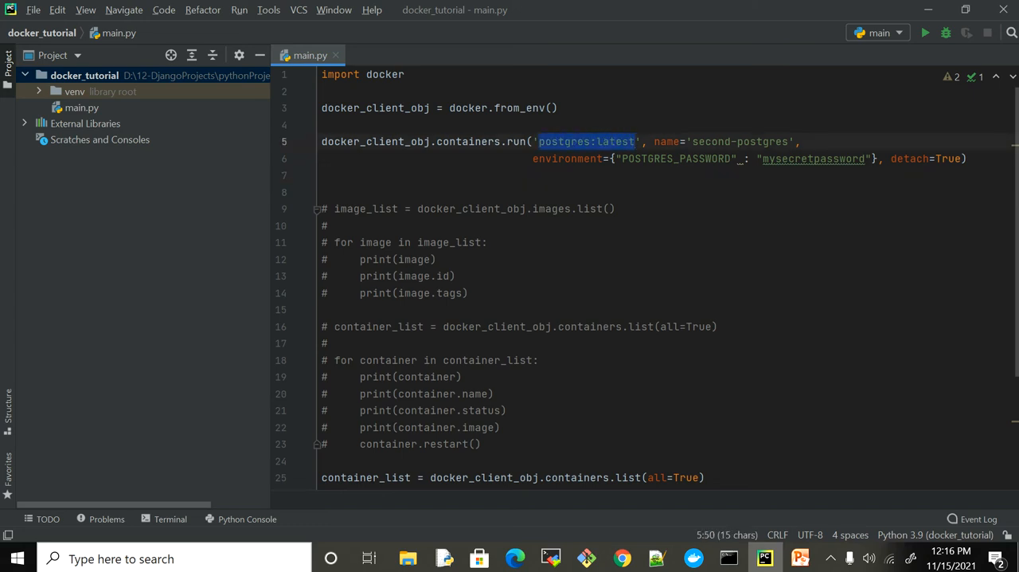
left_click(729, 559)
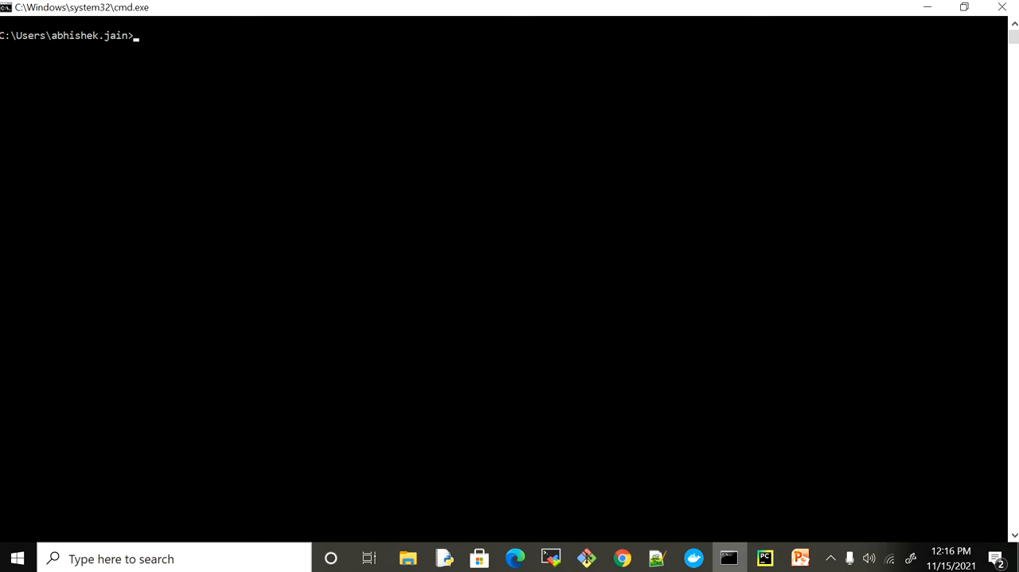
type("docker ps")
key("Return")
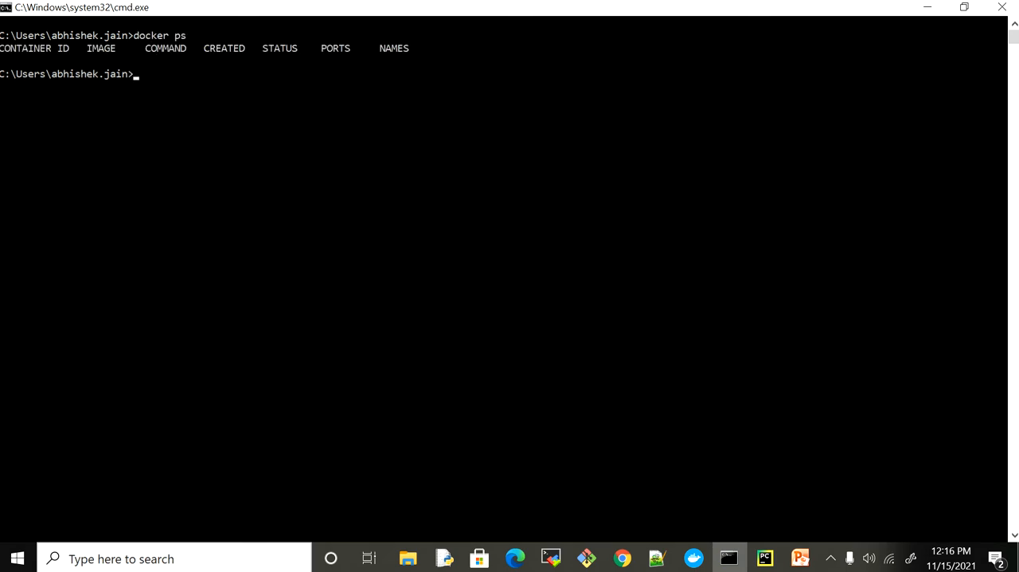
left_click(765, 558)
Step: Rename the container to first-postgres and run main.py from the PyCharm terminal
left_click(730, 141)
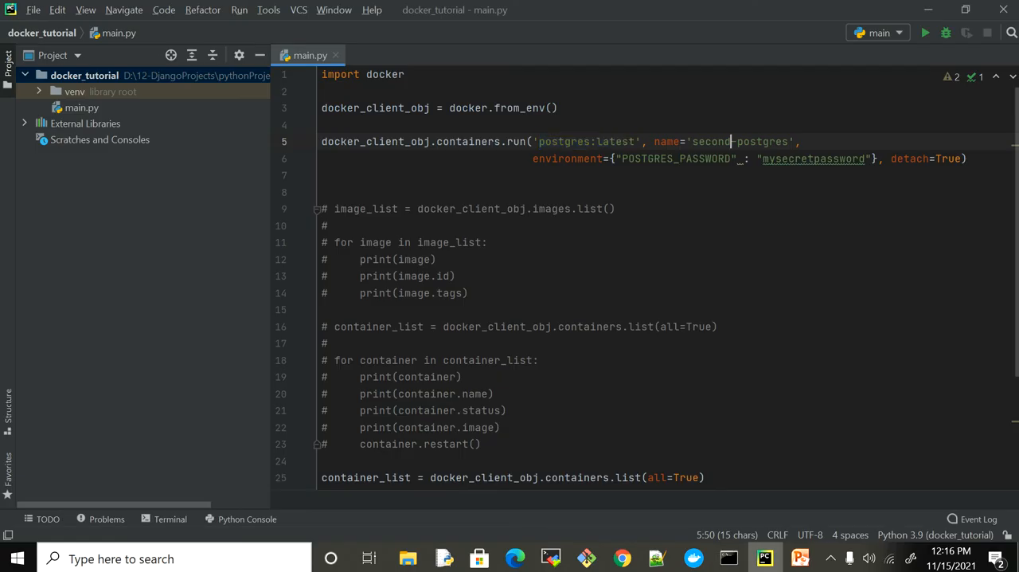
key("BackSpace")
key("BackSpace")
key("BackSpace")
key("BackSpace")
key("BackSpace")
key("BackSpace")
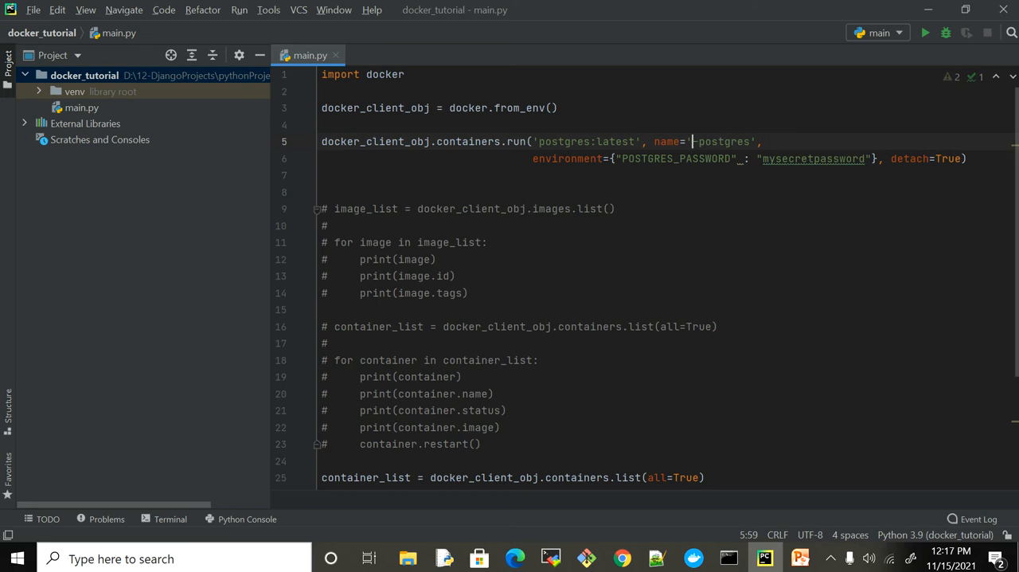
type("first")
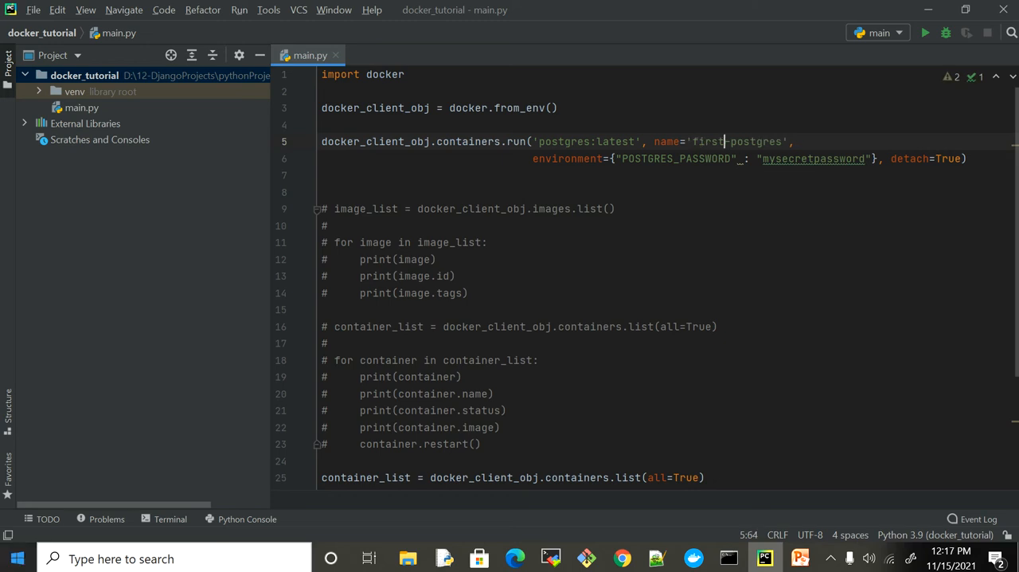
key("alt+F12")
type("python main.py")
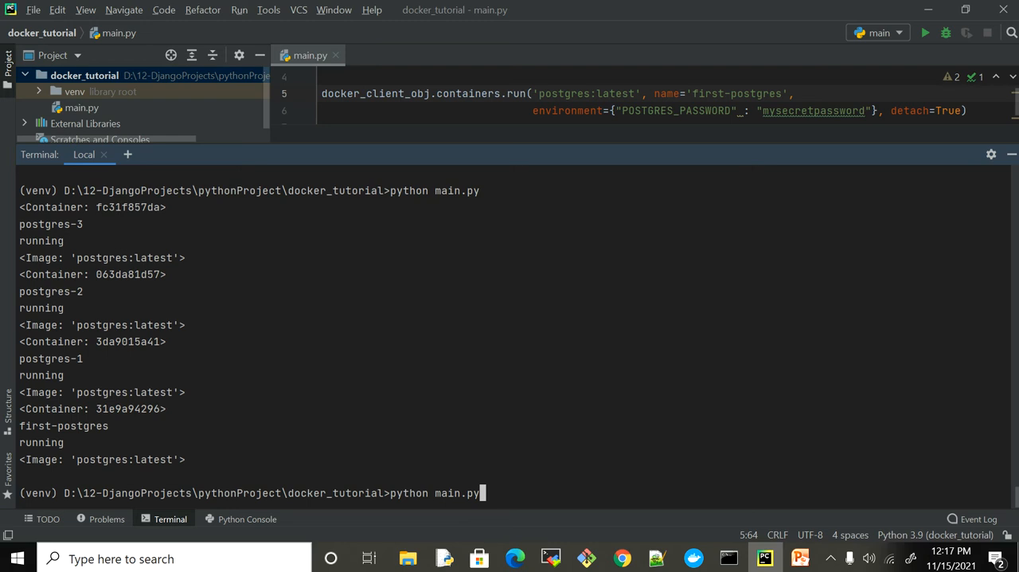
key("Return")
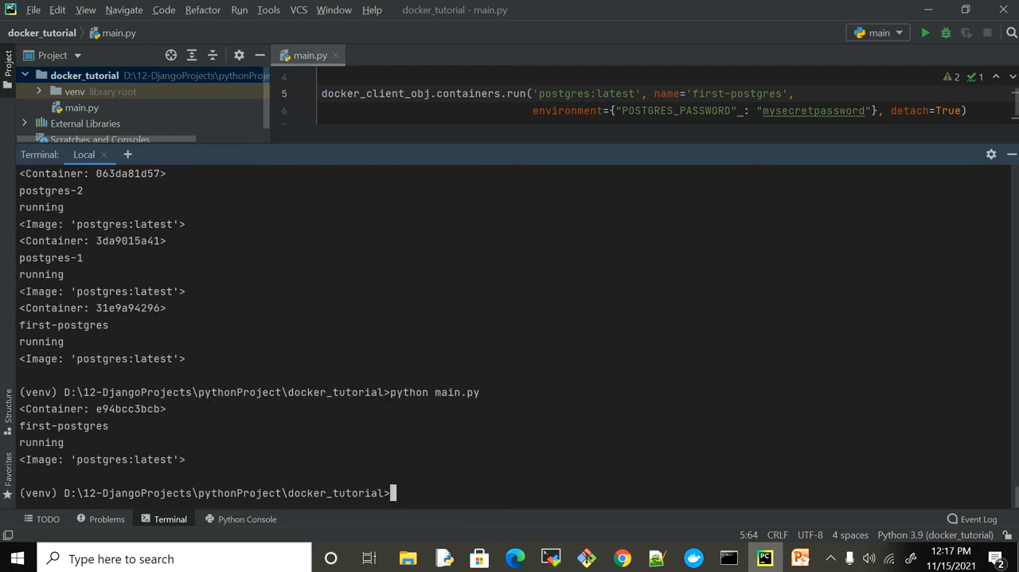
key("alt+F12")
Step: Confirm in the command prompt that first-postgres is now among the running containers
key("alt+Tab")
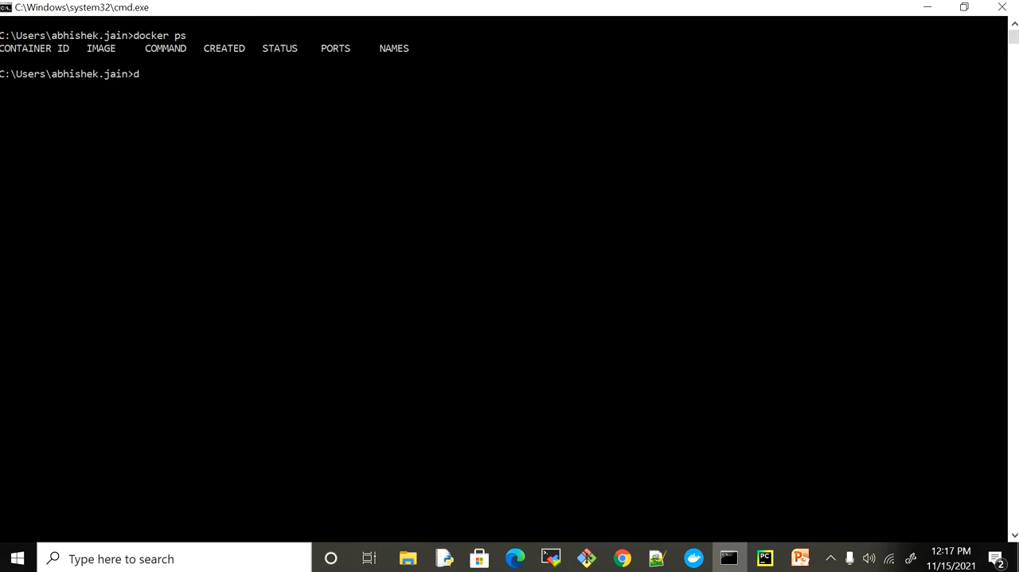
type("docker ps")
key("Return")
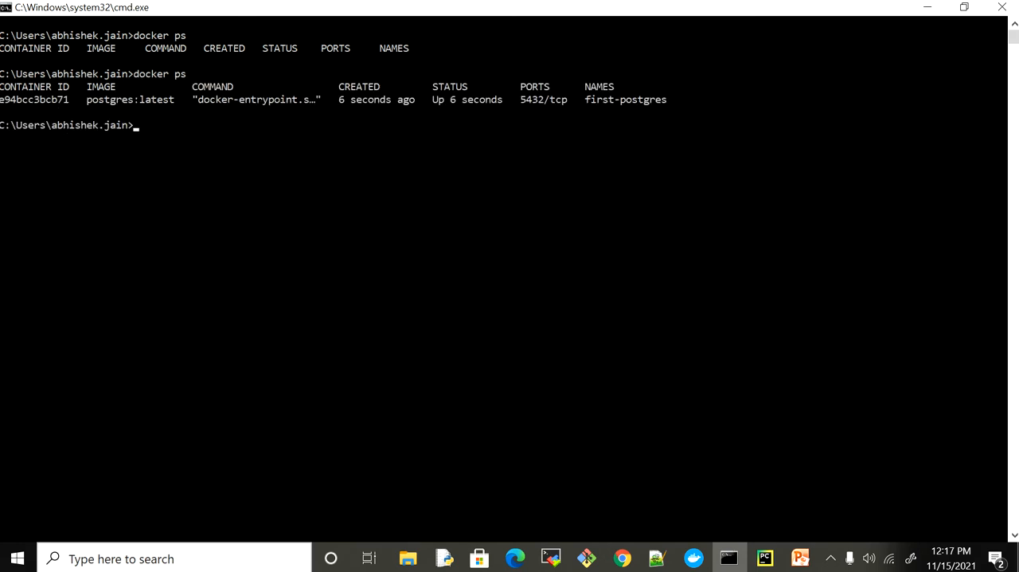
key("alt+Tab")
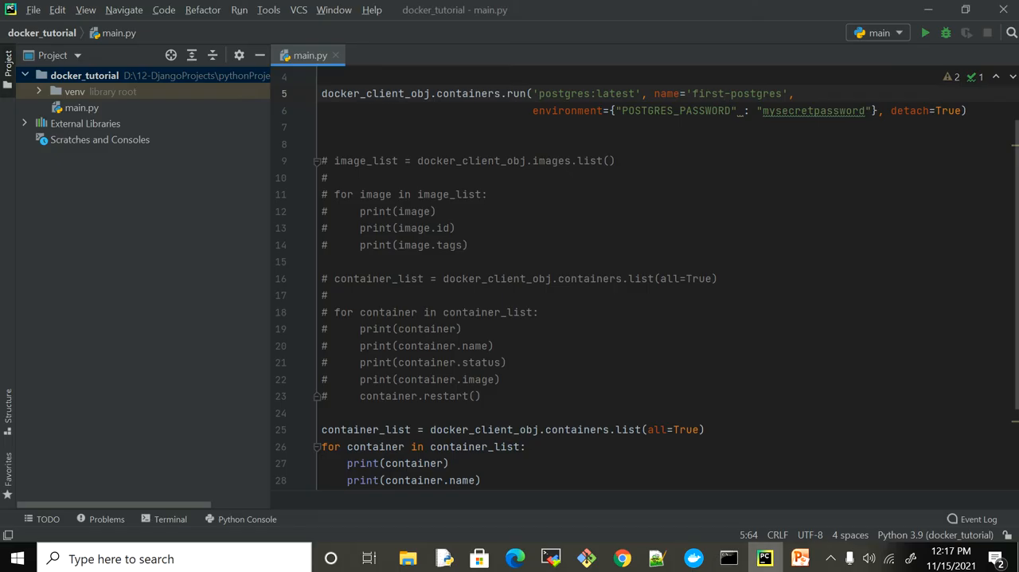
scroll(637, 279, "up", 3)
Step: Insert blank lines after the docker_client_obj setup and highlight that variable
left_click(477, 174)
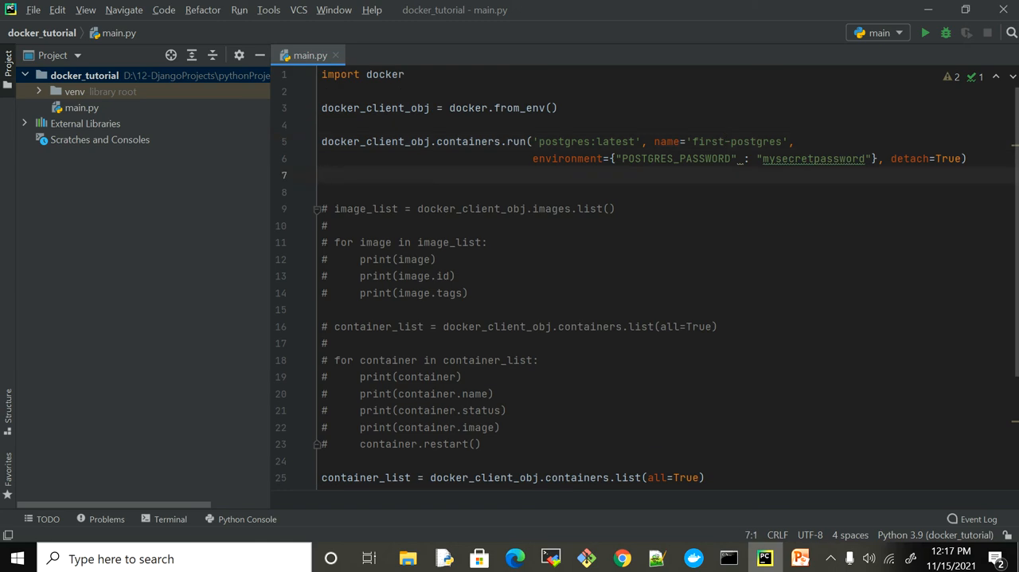
left_click(597, 124)
key("Return")
key("Return")
key("Up")
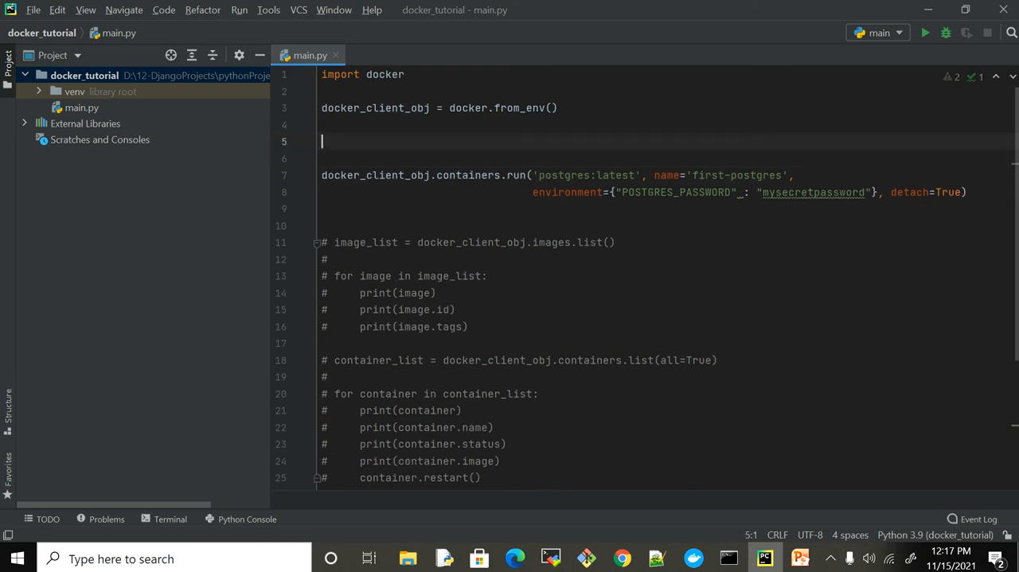
type("#")
double_click(375, 107)
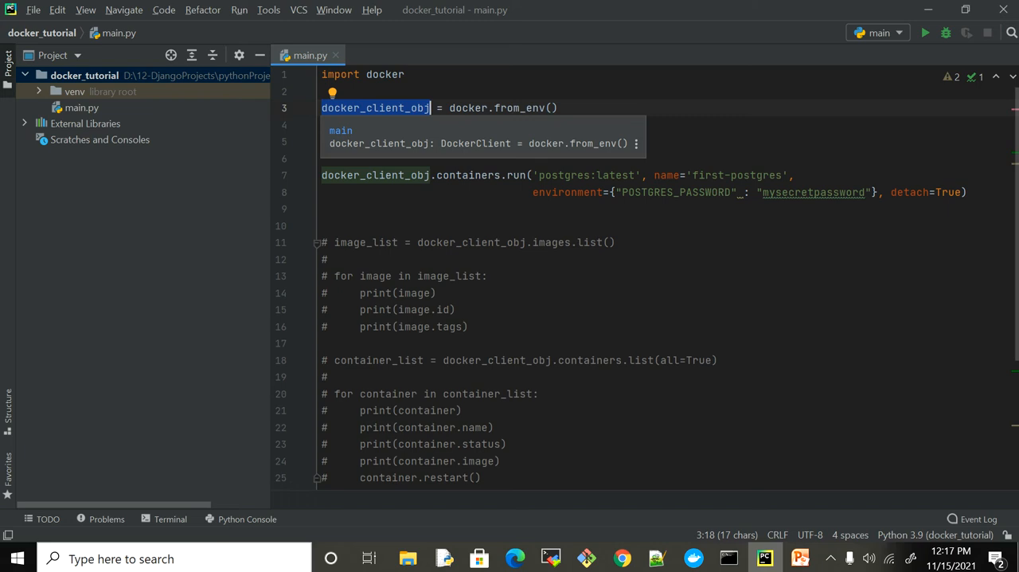
Step: Highlight the containers and run parts of the call, then return to the comment line
left_click(487, 175)
double_click(486, 175)
left_click(514, 176)
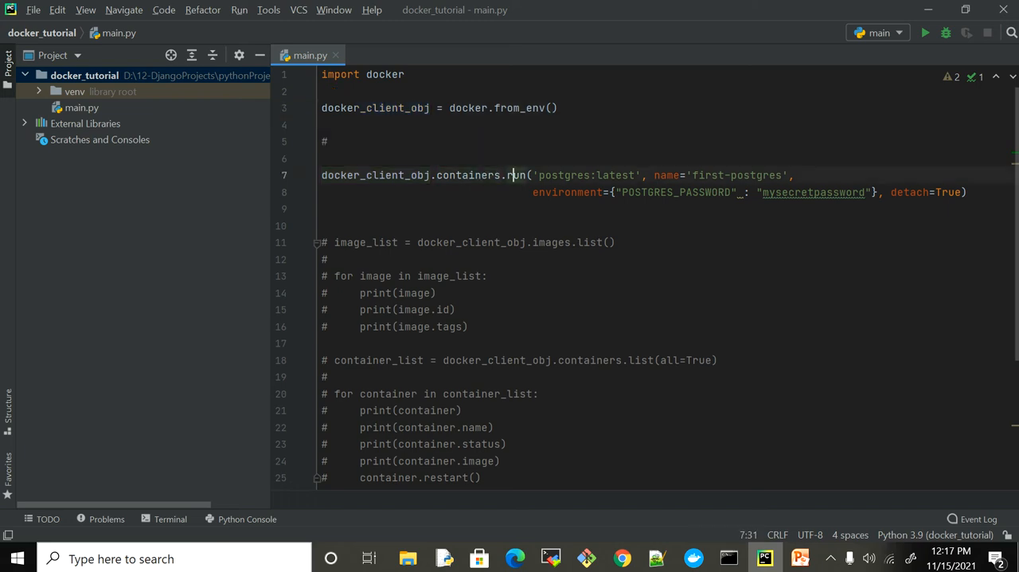
double_click(513, 175)
left_click(333, 142)
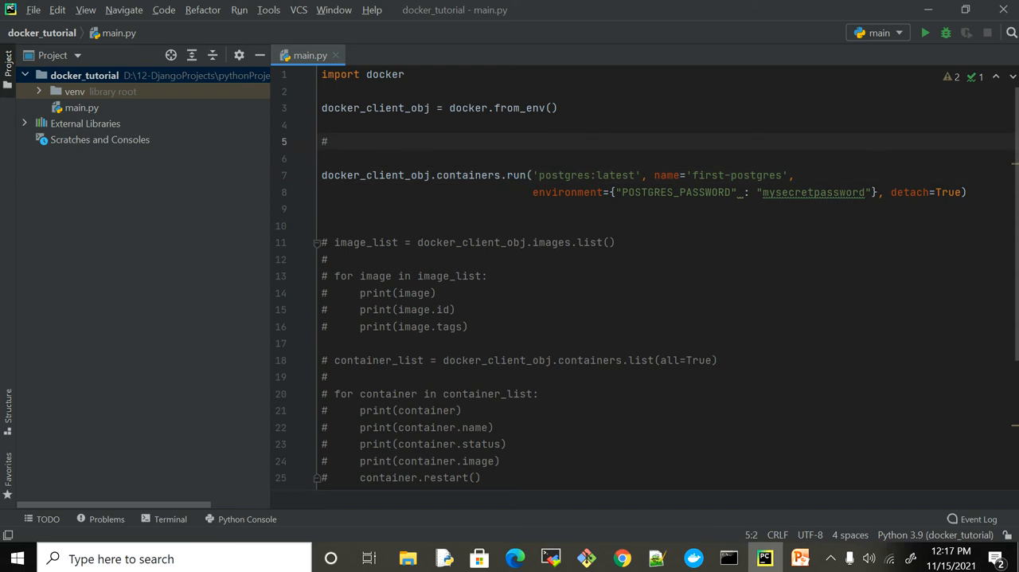
type("Image")
type(", ")
type("Name")
type(",")
Step: List Image, Name, environment, detach in the comment while highlighting each argument, removing the blank line below
left_click_drag(655, 175, 788, 175)
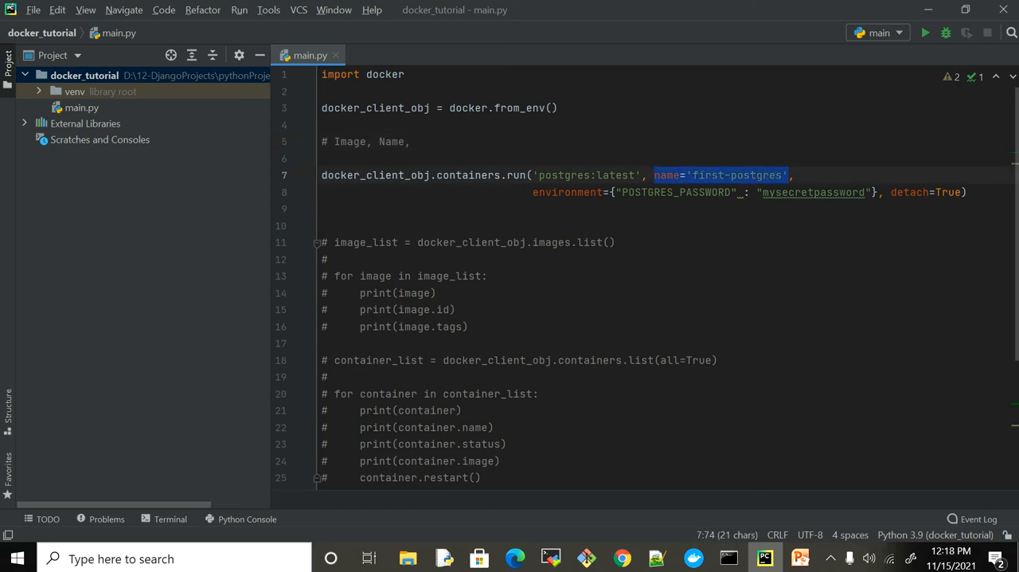
left_click_drag(533, 191, 564, 192)
left_click(422, 141)
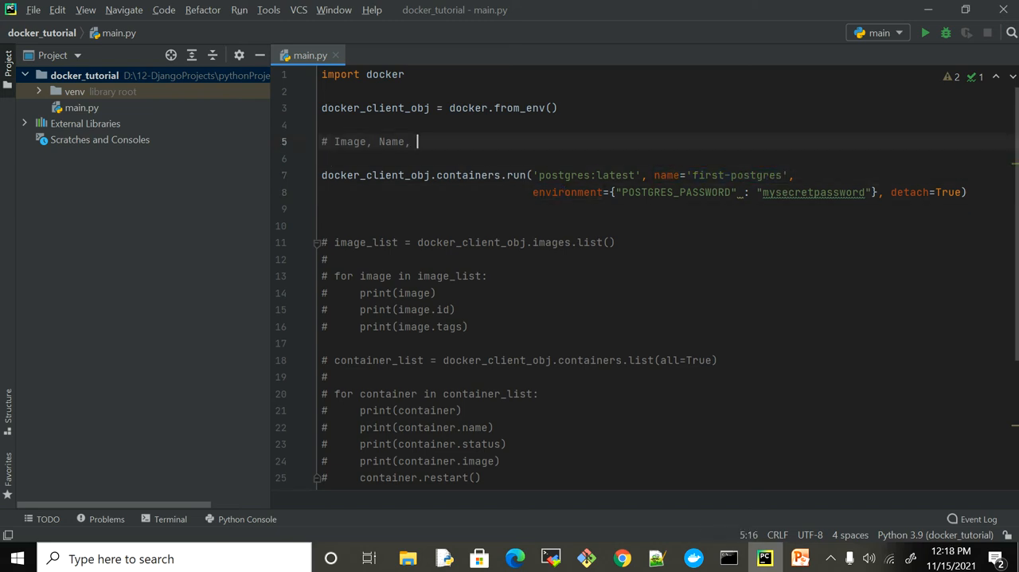
type("environmen")
type("t,")
double_click(677, 192)
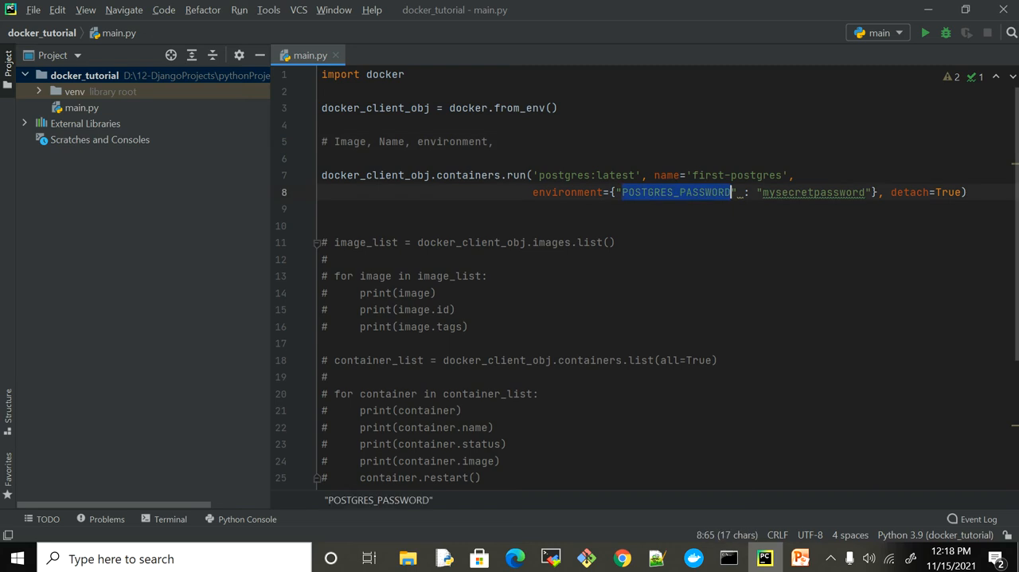
double_click(910, 192)
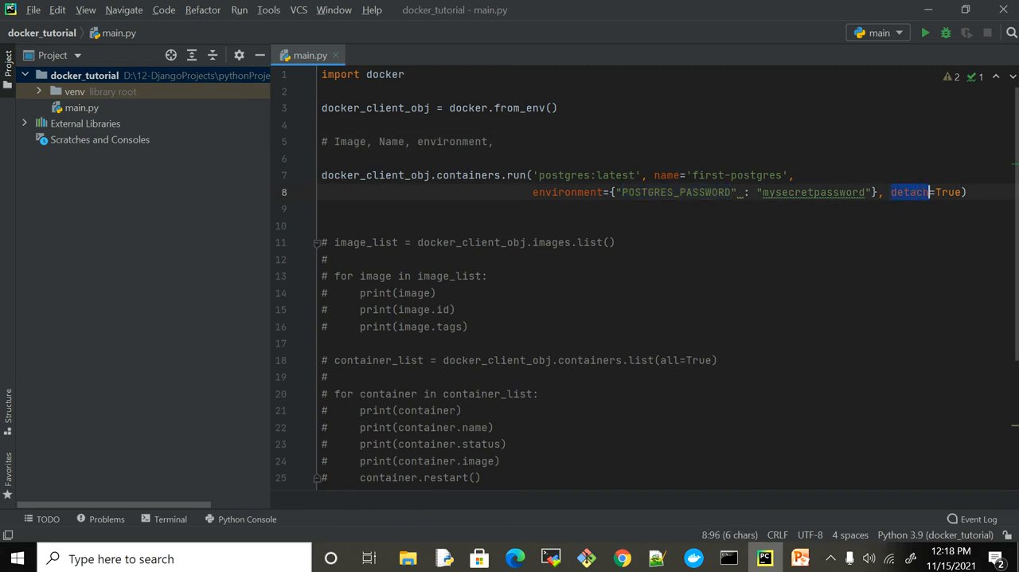
left_click(510, 141)
type("detach")
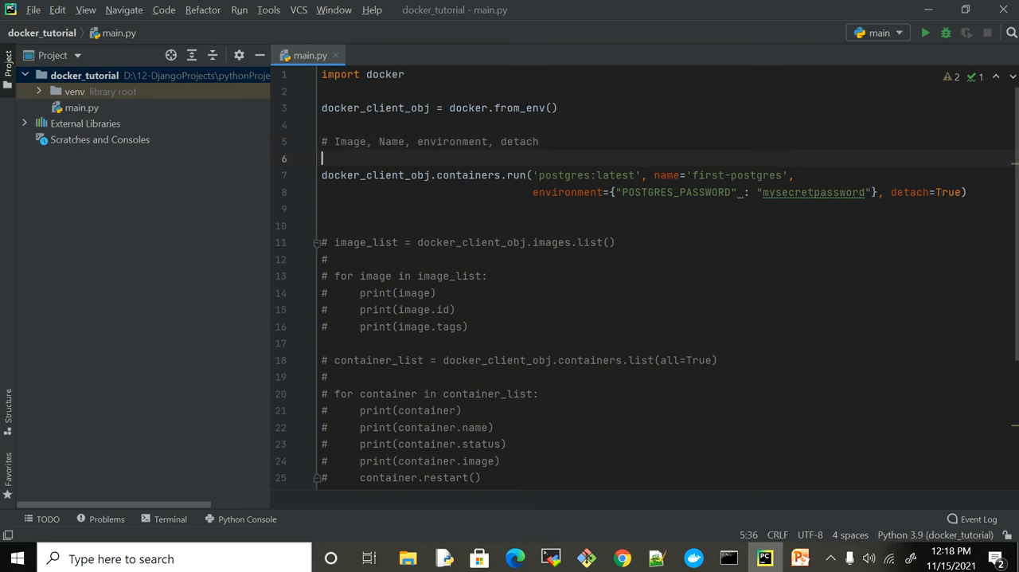
key("Delete")
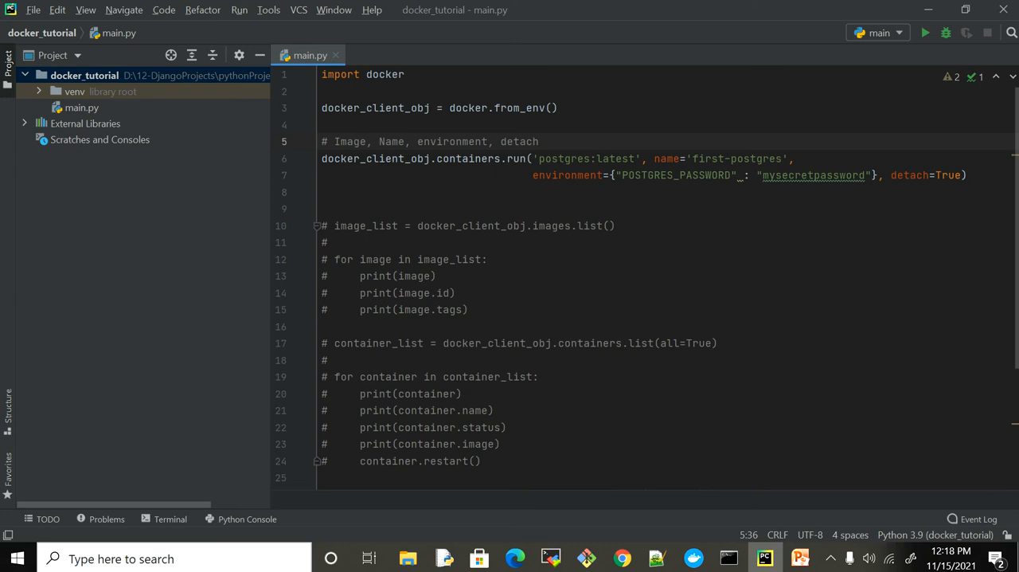
Step: Add a blank line and start a for image in [''] loop above the containers.run call
key("Return")
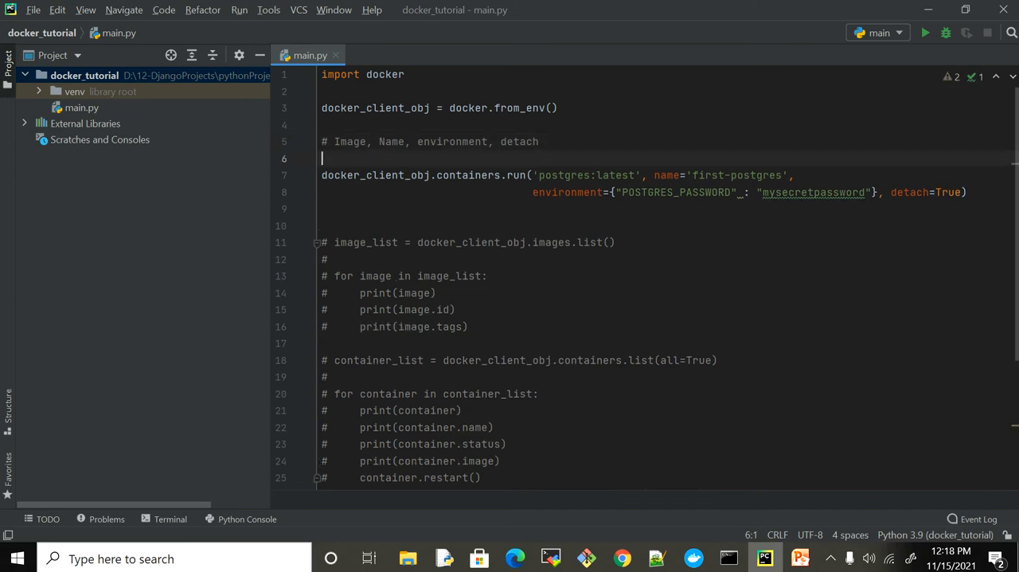
key("Return")
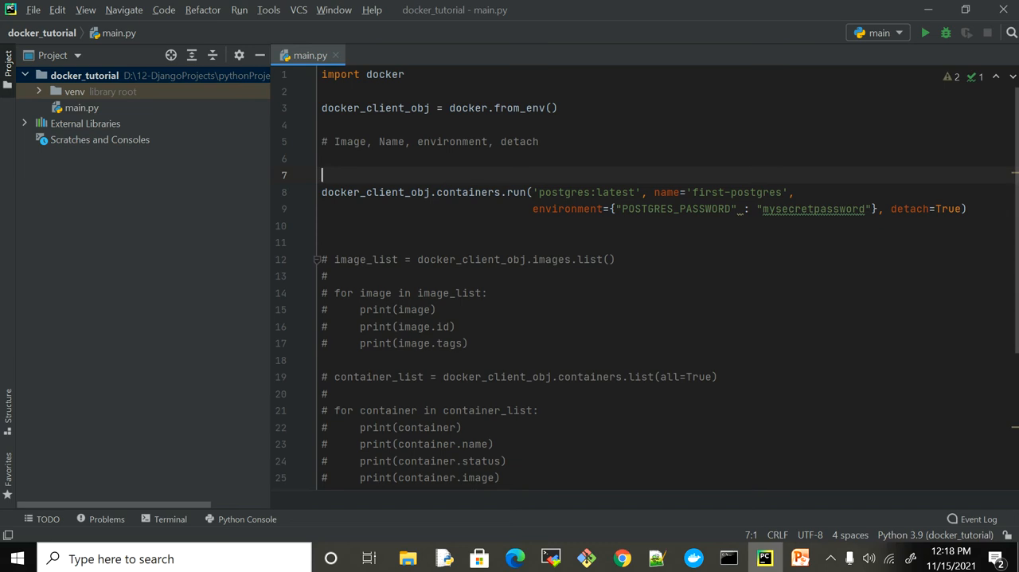
type("for ")
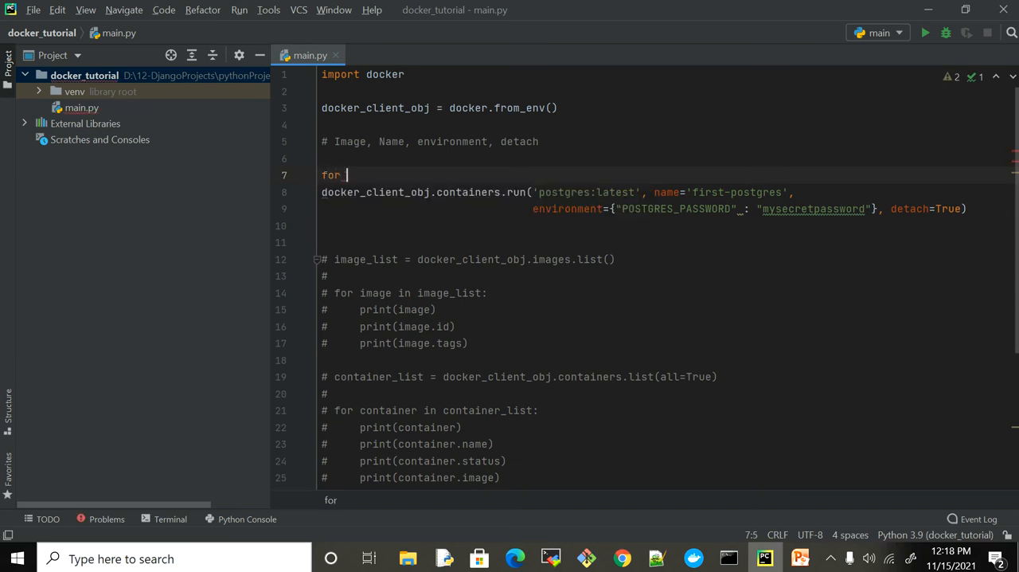
type("image")
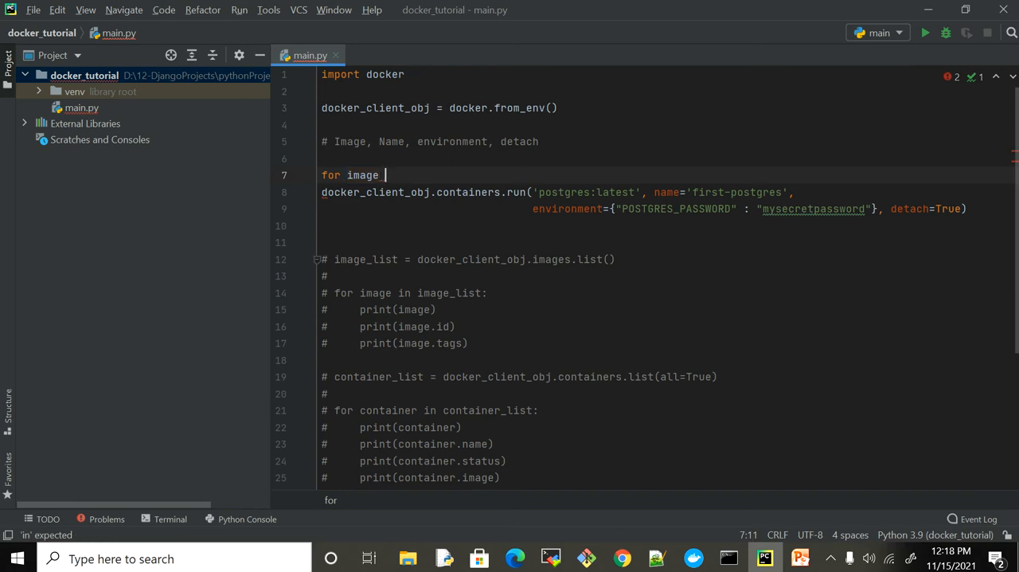
type(" in ")
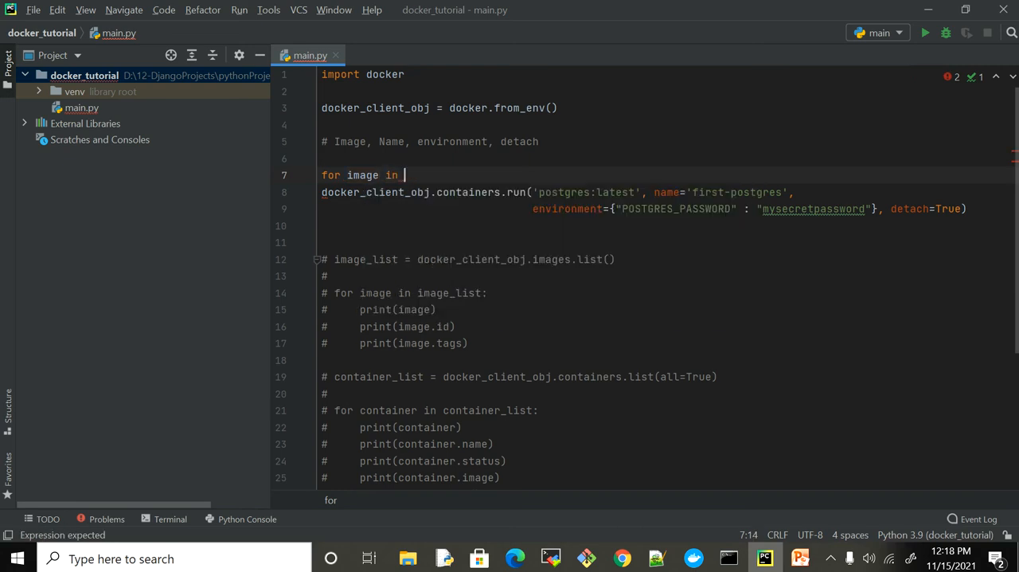
type("[")
type("'")
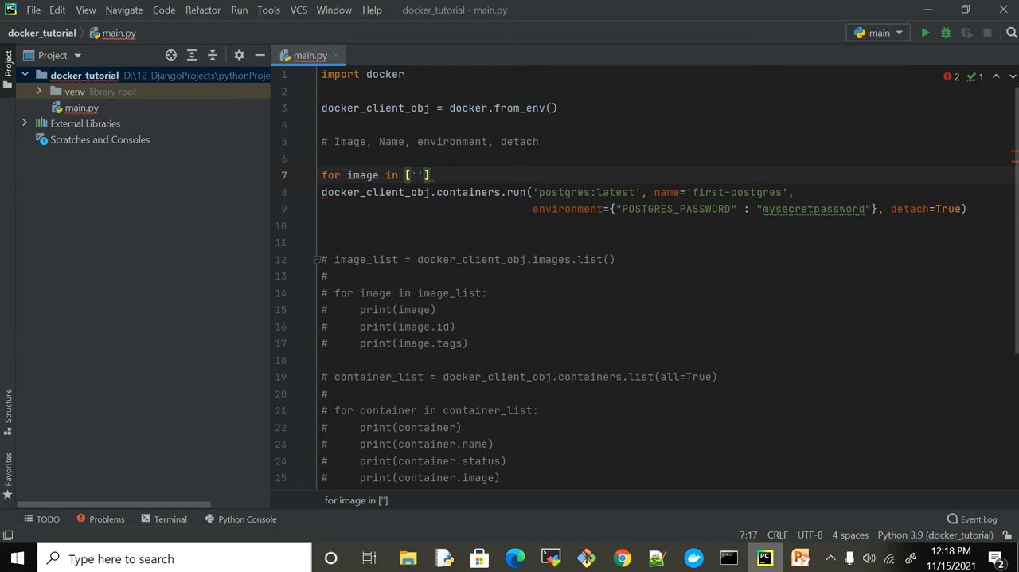
Step: List the local Docker images with docker images in the command prompt and return to main.py
left_click(729, 558)
type("docke")
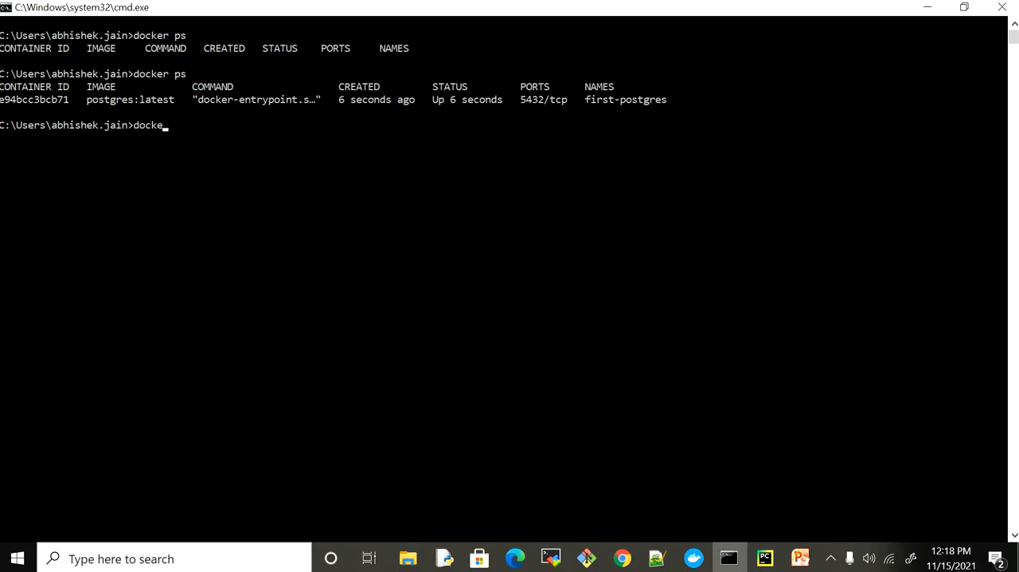
type("r ps")
key("BackSpace")
key("BackSpace")
type("ima")
type("ges")
key("Return")
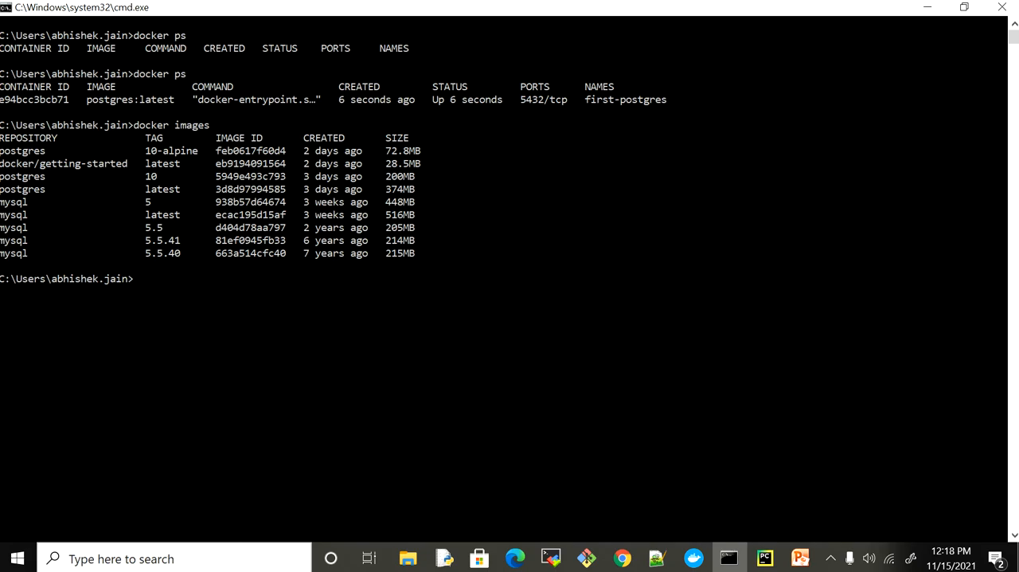
left_click(764, 558)
type("'")
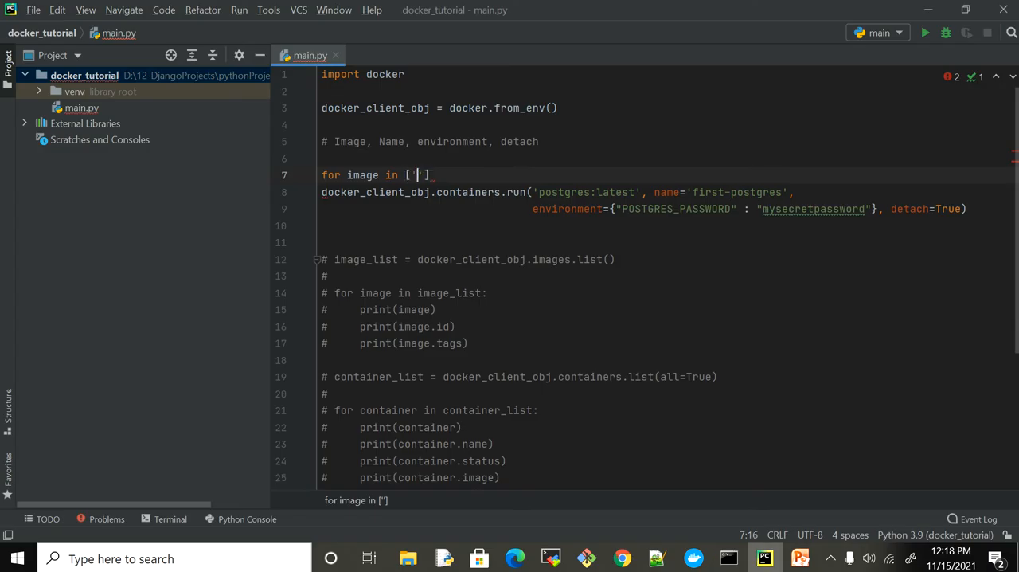
Step: Fill the loop list with 'postgres:latest' and a second 'postgres:10' item copied from the run call
key("alt+Tab")
key("alt+Tab")
left_click_drag(539, 192, 642, 192)
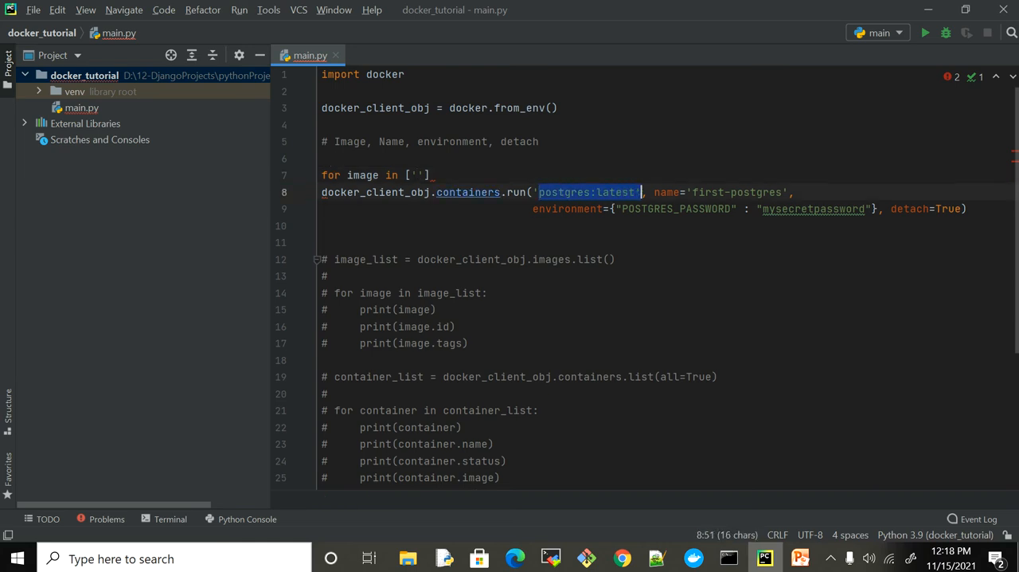
key("ctrl+c")
left_click(417, 174)
key("ctrl+v")
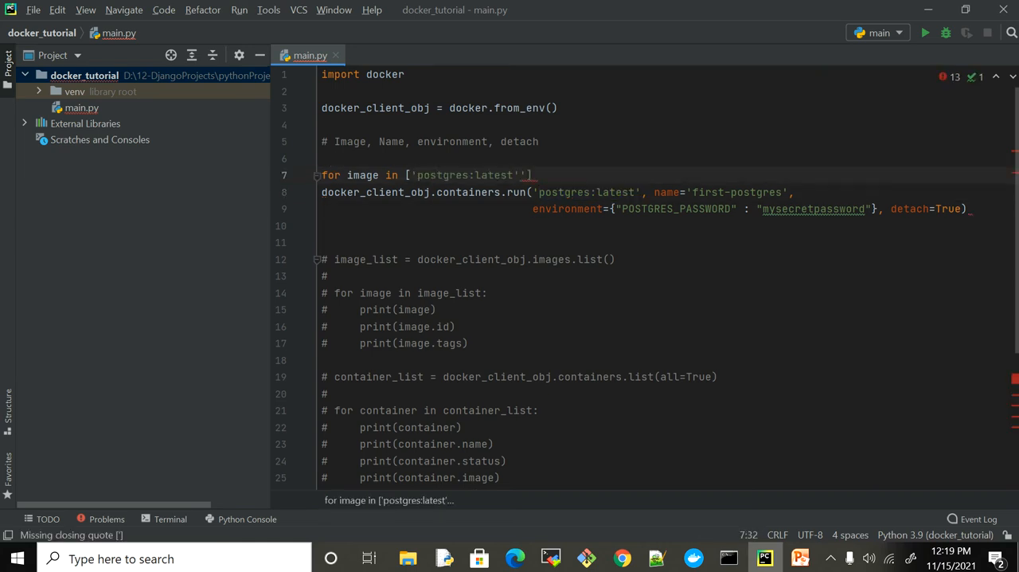
type(",")
key("ctrl+v")
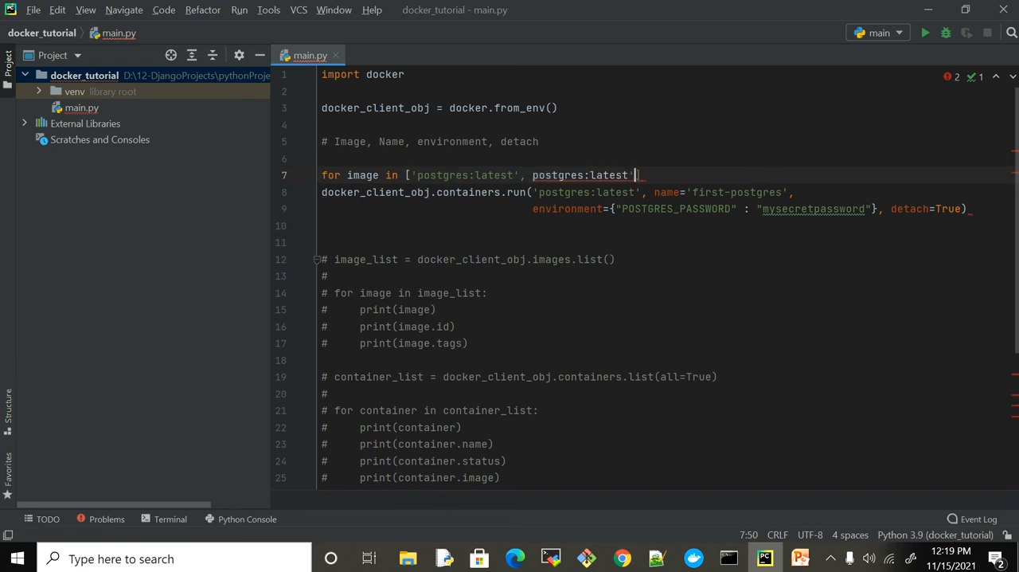
key("BackSpace")
key("BackSpace")
key("BackSpace")
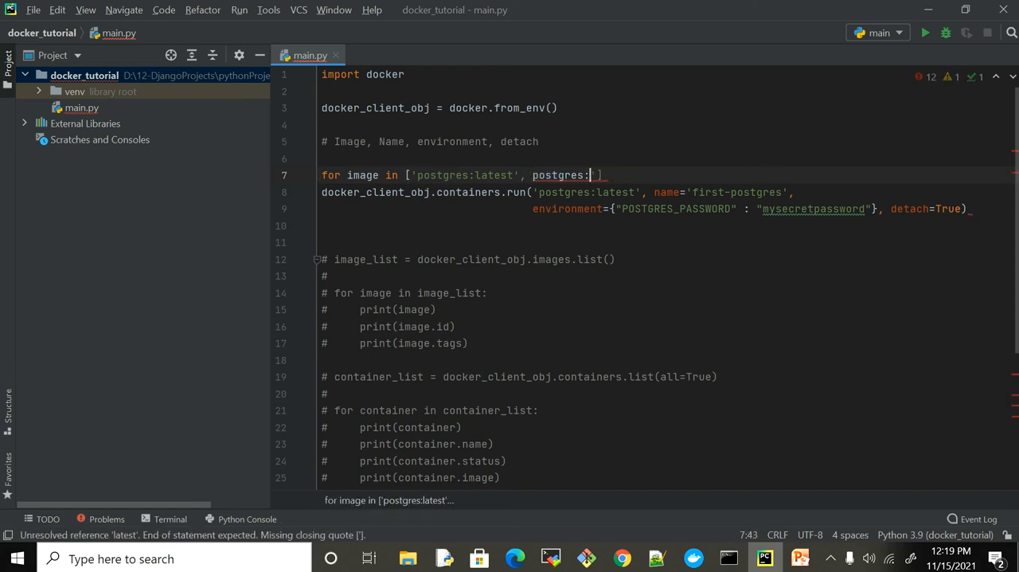
type("10'")
left_click(534, 174)
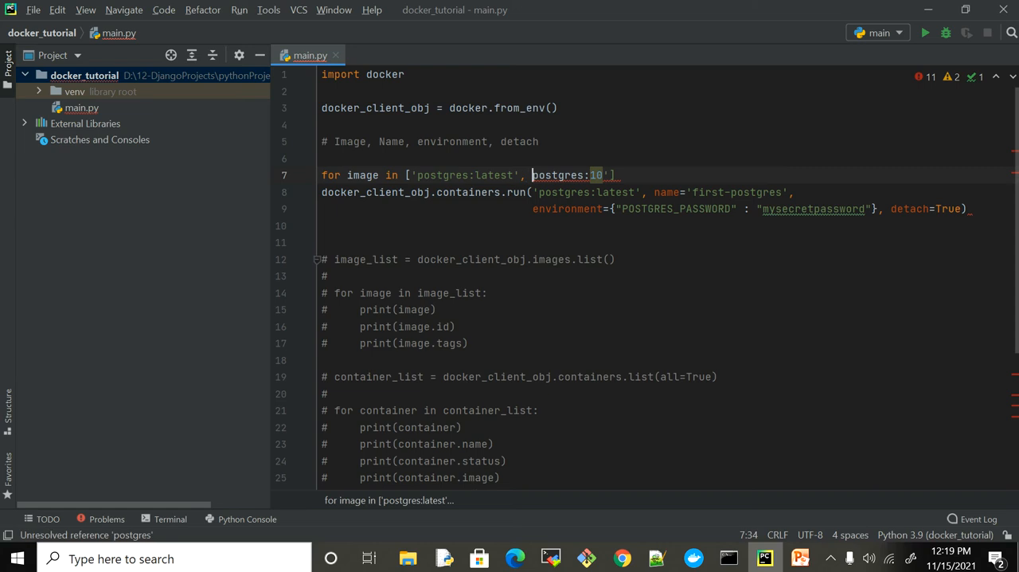
type("'")
Step: Add 'postgres:10-alpine' as the third item, close the for line with a colon and indent containers.run
key("End")
key("Left")
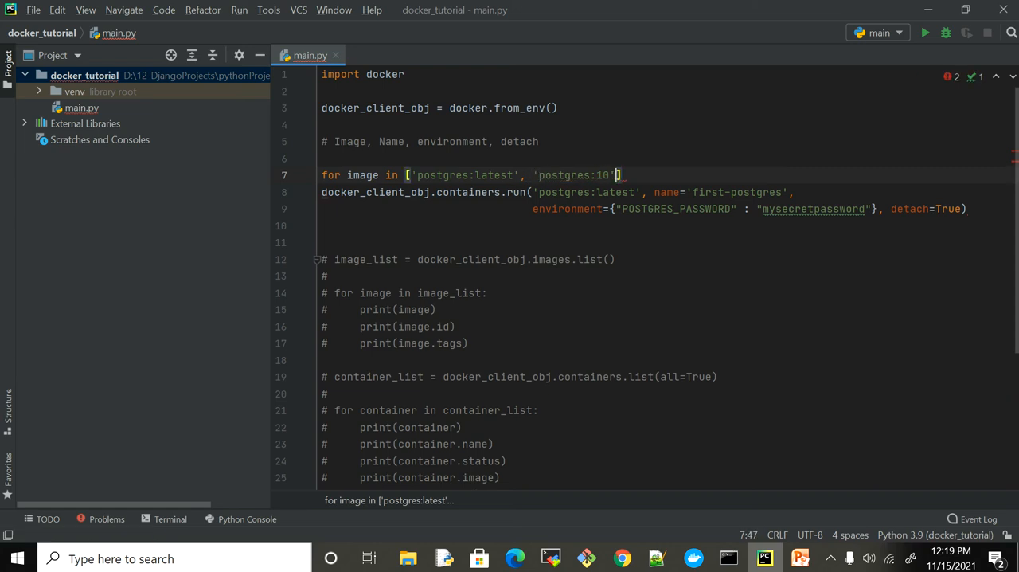
type(",")
key("ctrl+v")
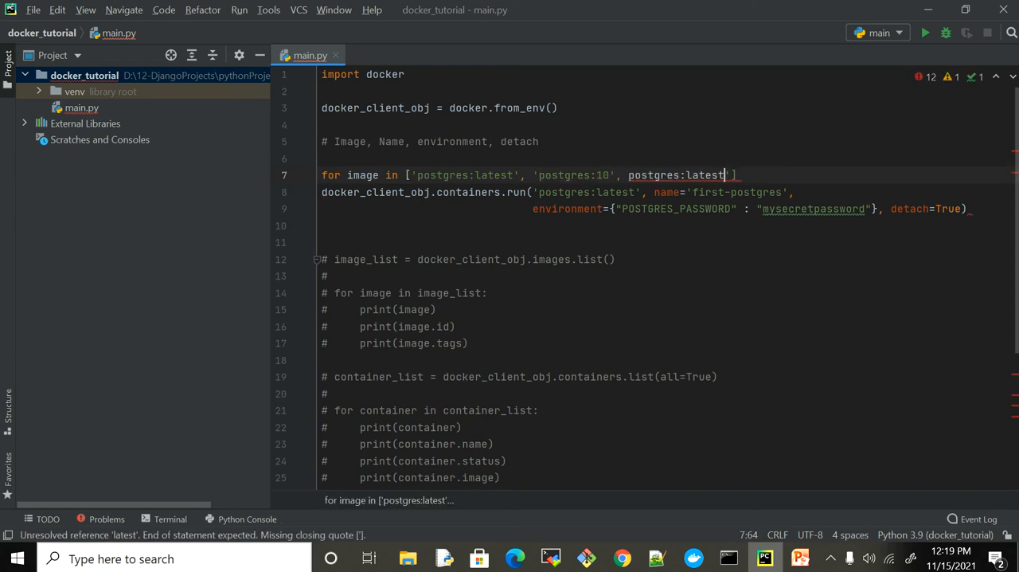
type("'")
key("Left")
key("Left")
key("Left")
key("BackSpace")
key("BackSpace")
key("BackSpace")
type("10-")
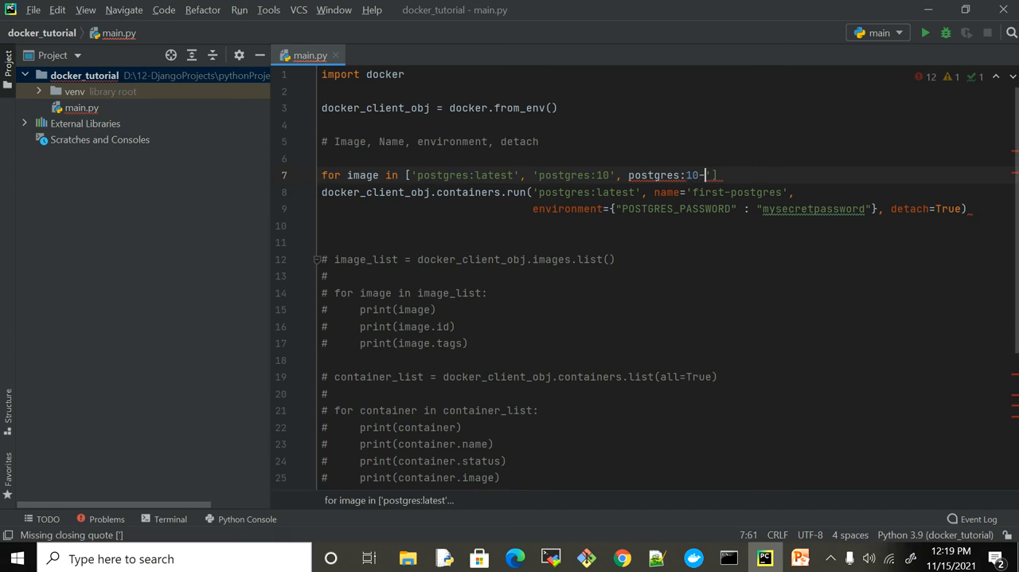
type("alpine'")
key("ctrl+Left")
key("ctrl+Left")
key("ctrl+Left")
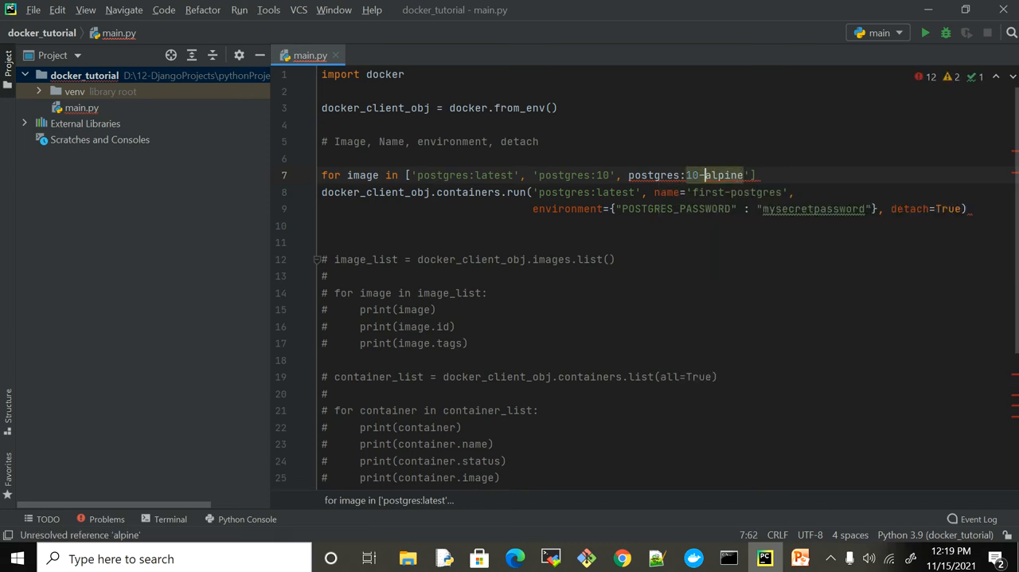
type("'")
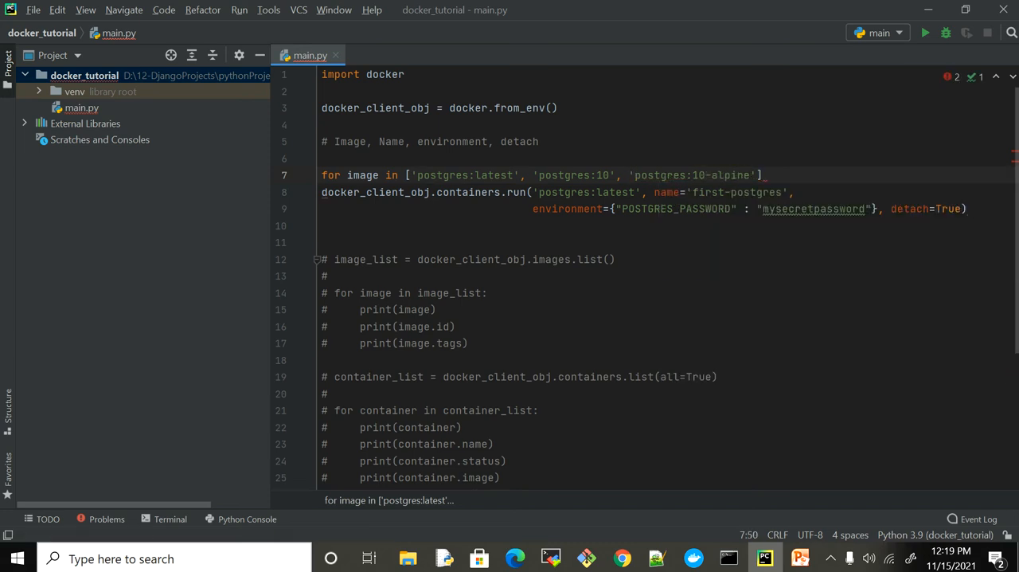
key("End")
type(":")
key("Down")
key("Home")
key("Tab")
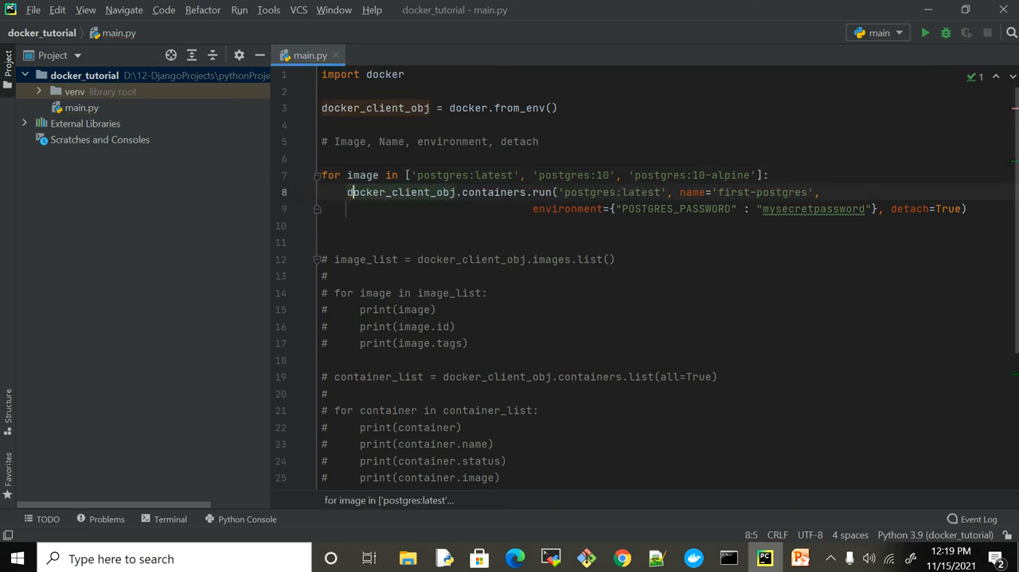
Step: Replace the hardcoded image with the loop variable and delete the first-postgres name value
key("Right")
key("ctrl+Right")
key("ctrl+Right")
key("ctrl+Right")
key("ctrl+Right")
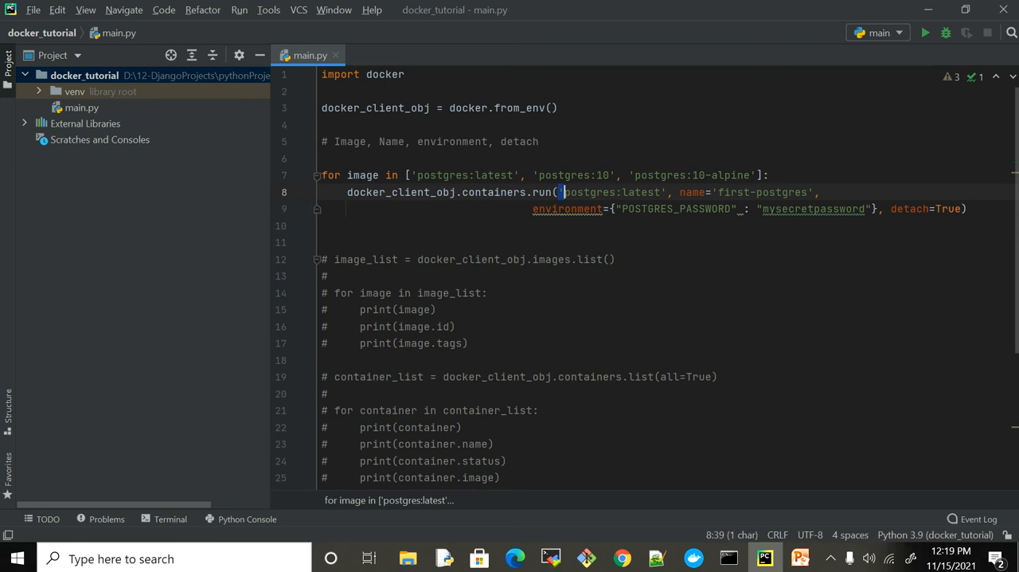
key("shift+Right")
key("shift+Right")
key("shift+Right")
key("shift+ctrl+Right")
key("shift+ctrl+Right")
key("shift+Right")
type("image")
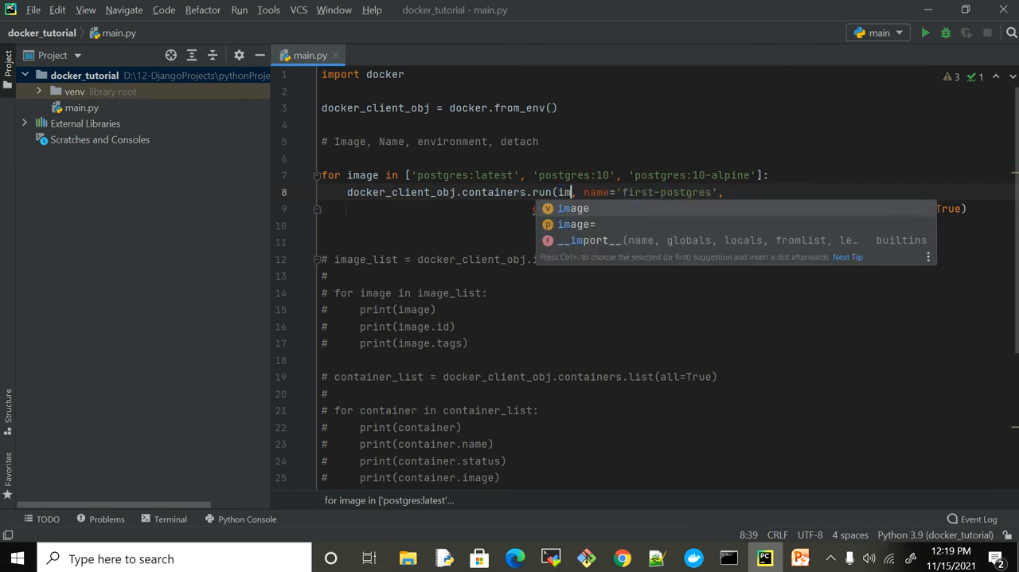
key("Escape")
key("ctrl+Right")
key("ctrl+Right")
key("Right")
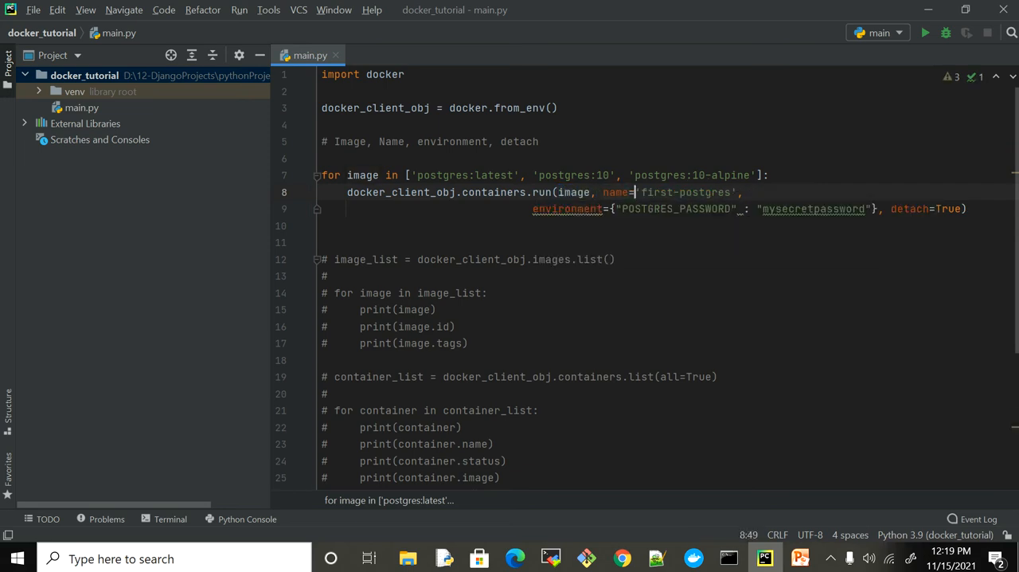
type("name")
key("Delete")
key("Delete")
key("Delete")
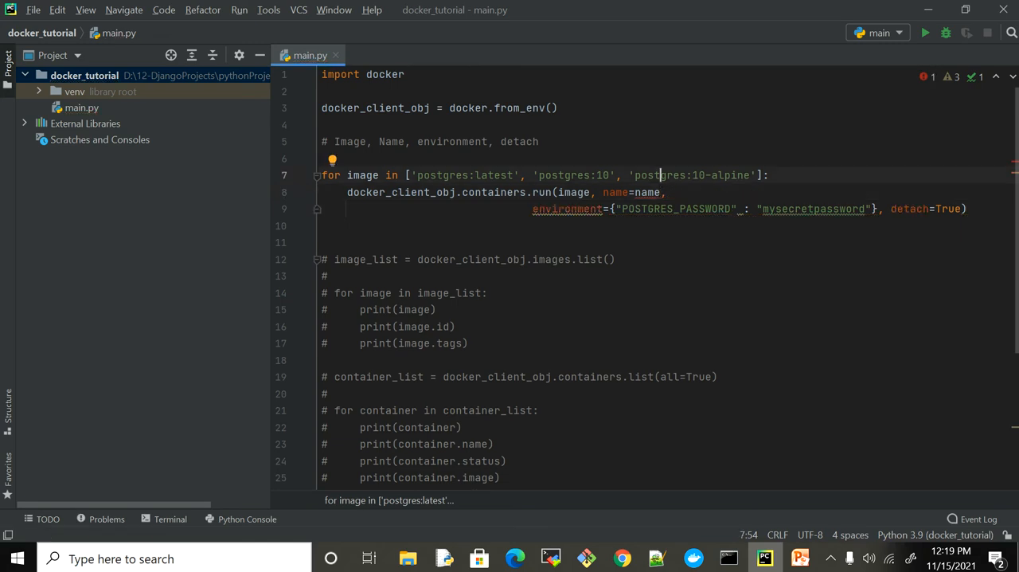
Step: Define the container name as the f-string postgres-instance-{counter} inside the loop
key("Up")
key("End")
key("Return")
type("name ")
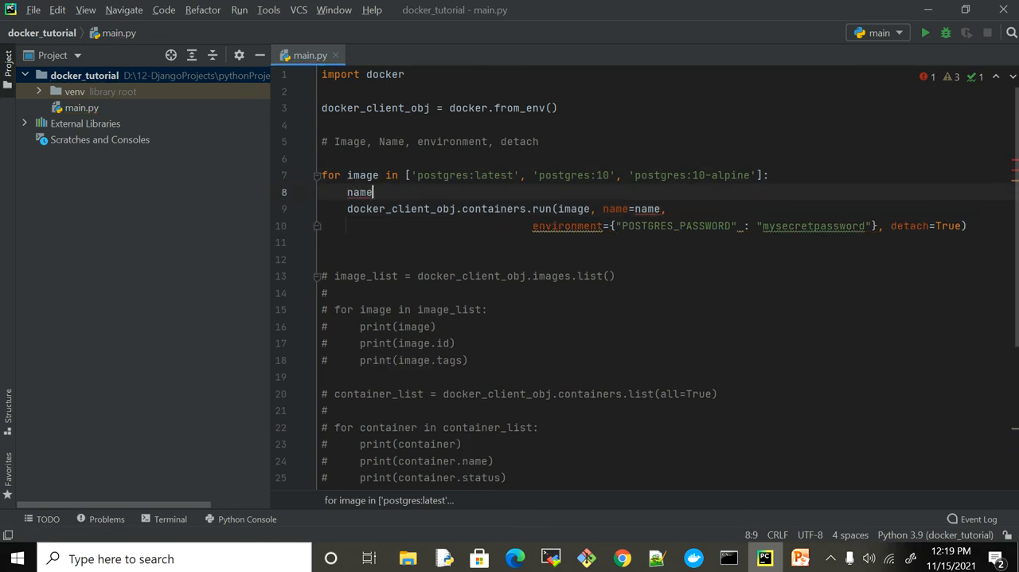
type("= f'")
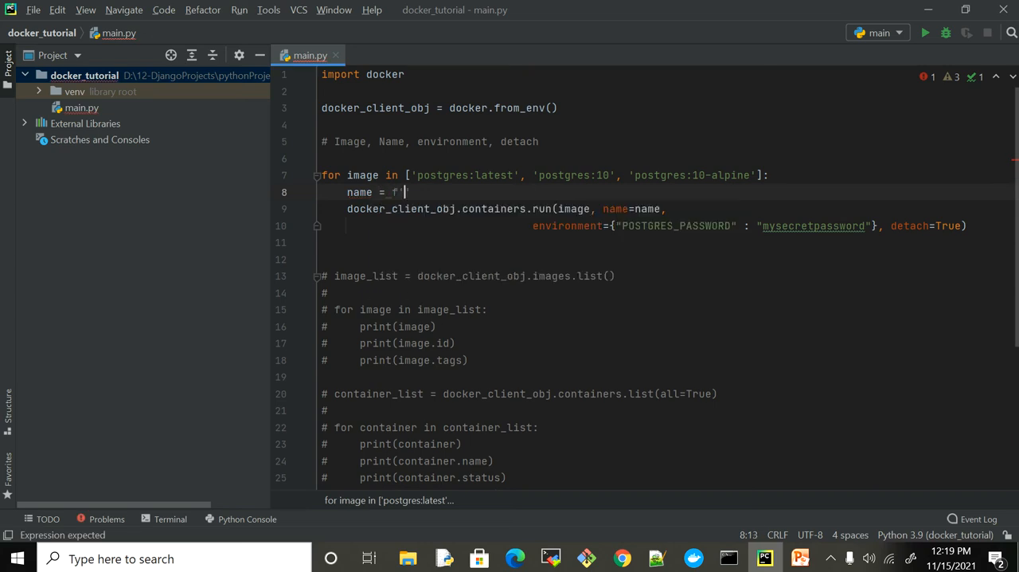
type("postgr")
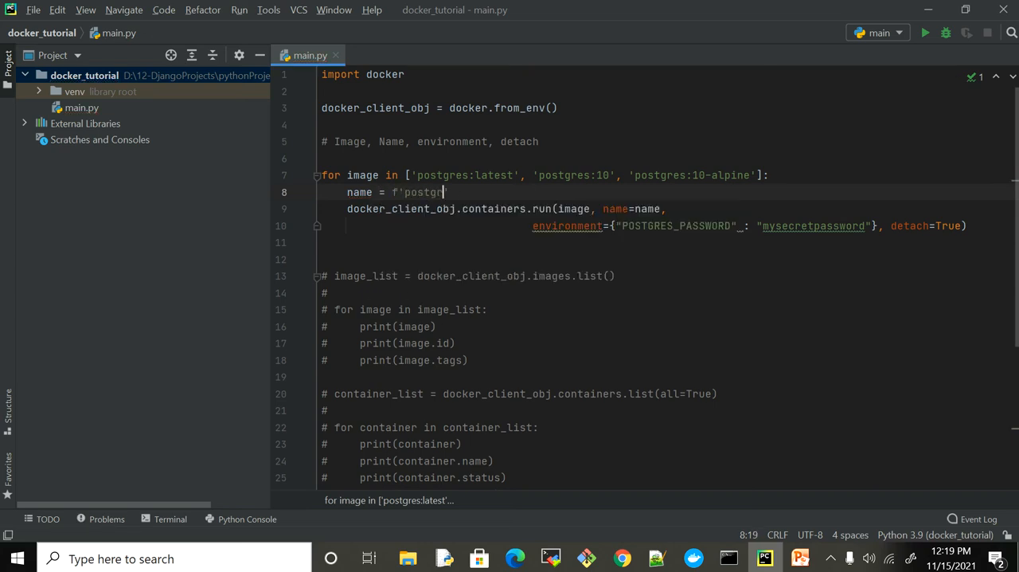
type("es-instana")
key("BackSpace")
type("ce-{")
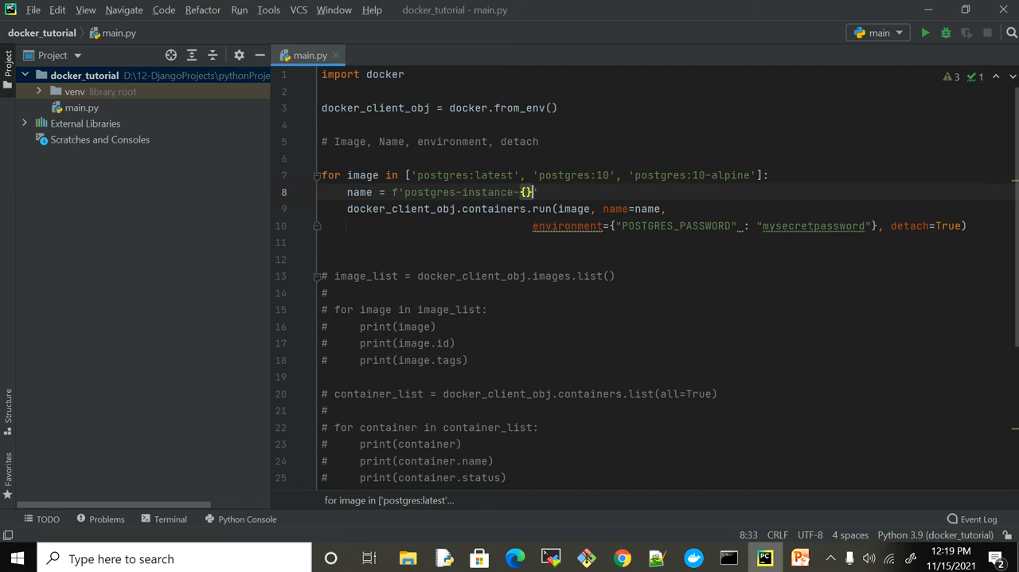
type("count}er")
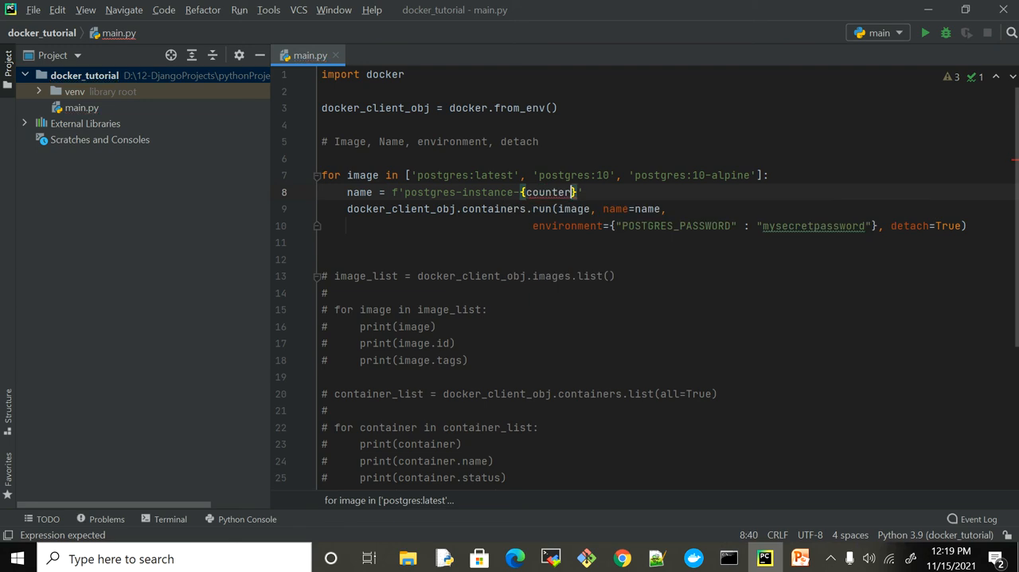
Step: Add counter += 1 at the top of the loop and counter = 0 above it
key("Up")
key("End")
key("Return")
type("co")
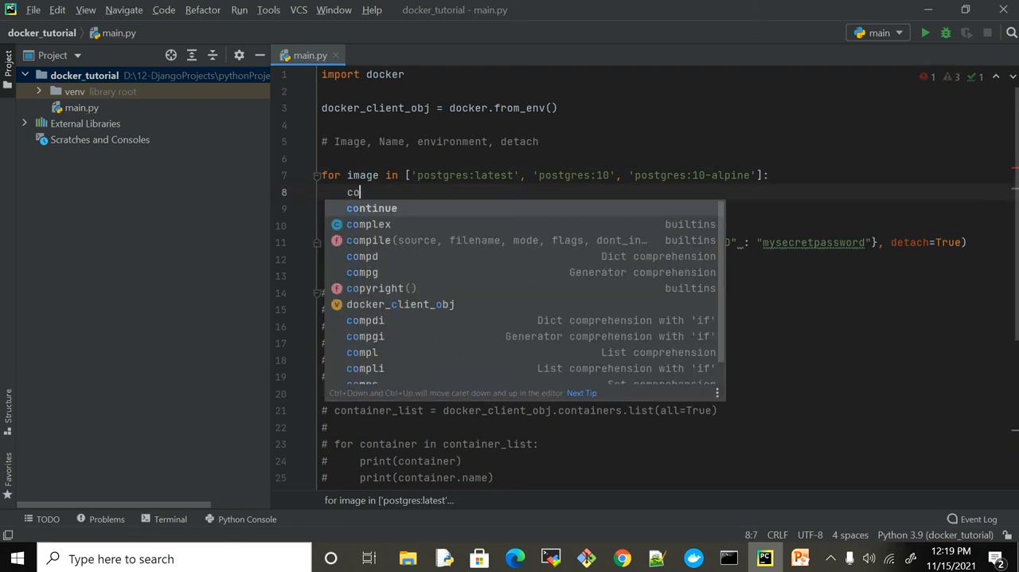
type("unter += 1")
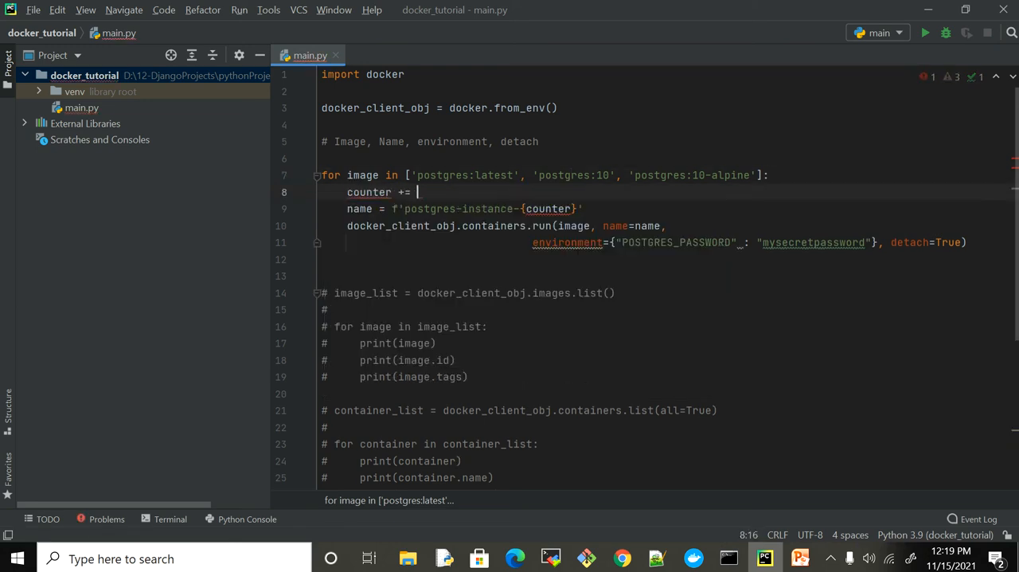
key("Up")
key("Home")
key("Return")
key("Up")
type("co")
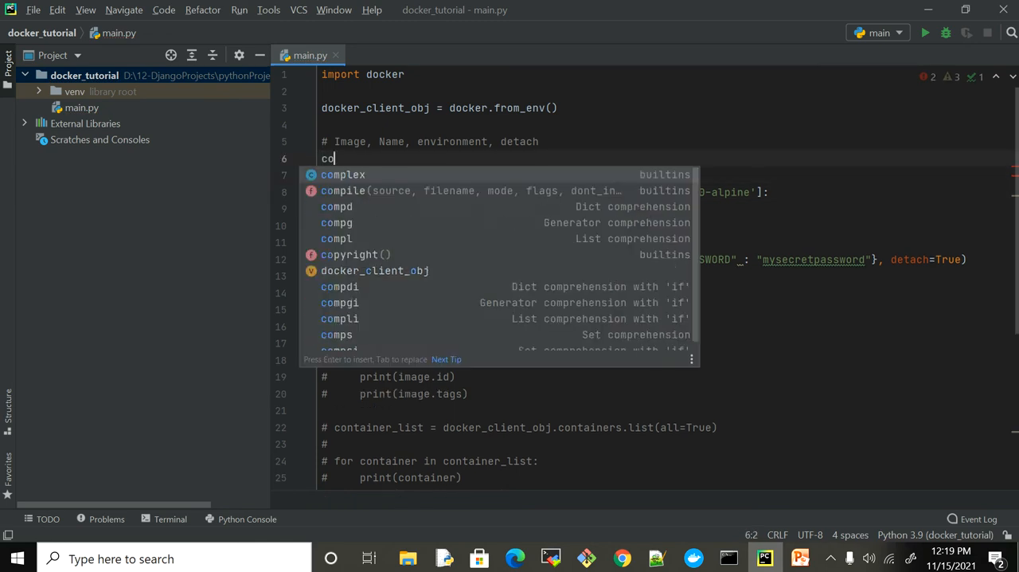
type("unter = 0")
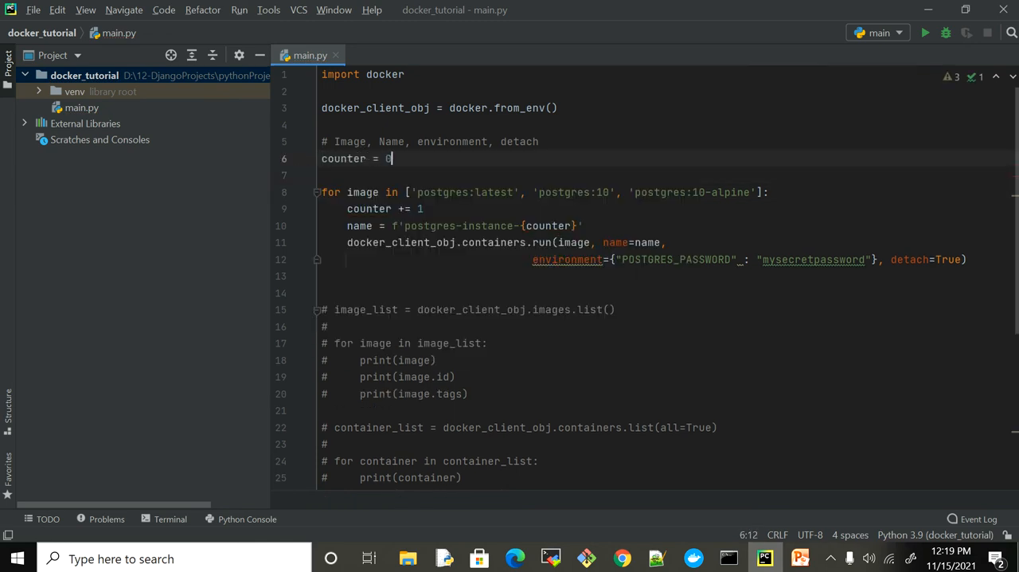
key("Down")
key("Down")
key("Down")
key("Down")
key("Down")
key("Down")
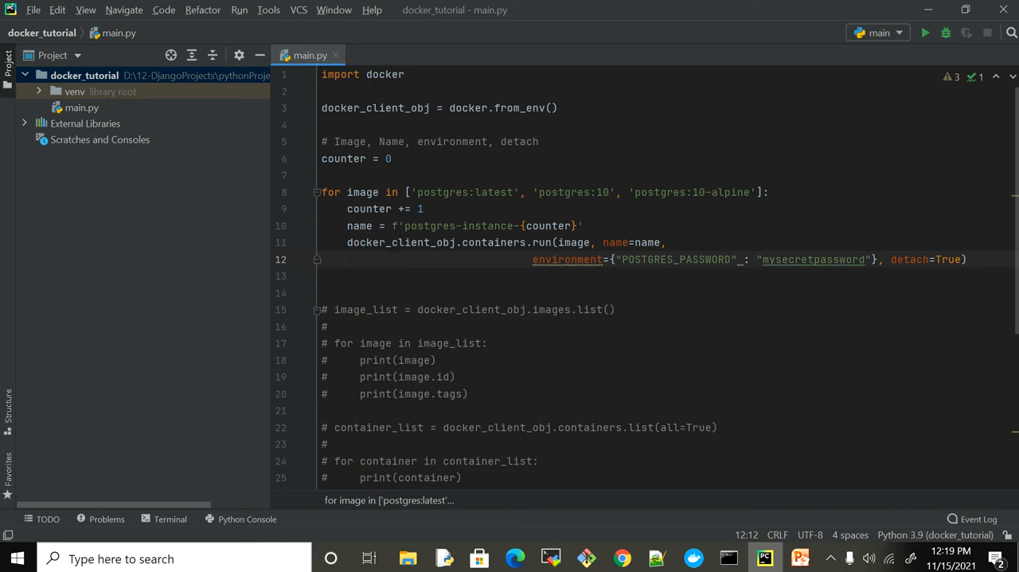
Step: Review the name, POSTGRES_PASSWORD and detach arguments of the looped run call
double_click(360, 225)
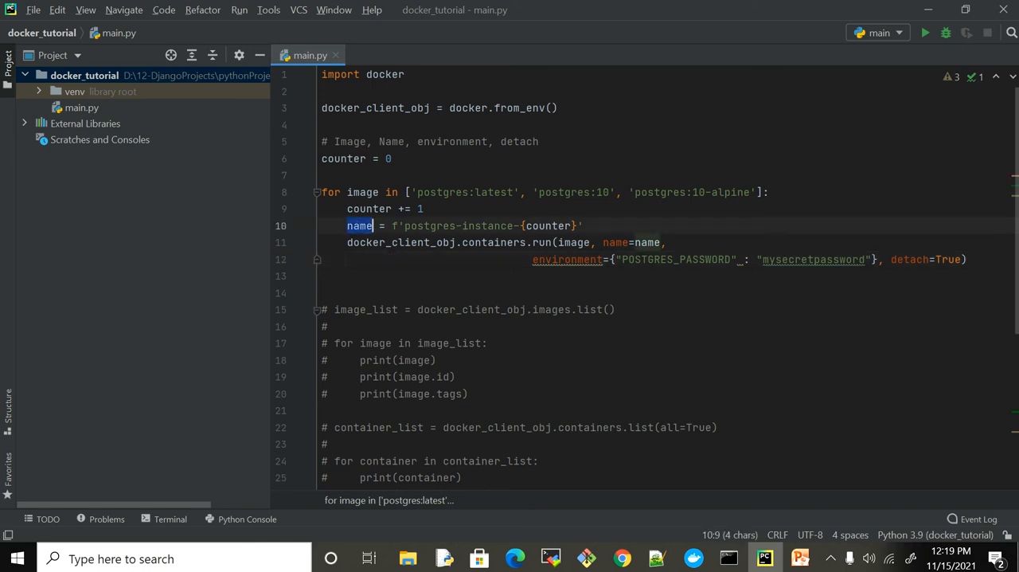
left_click(668, 242)
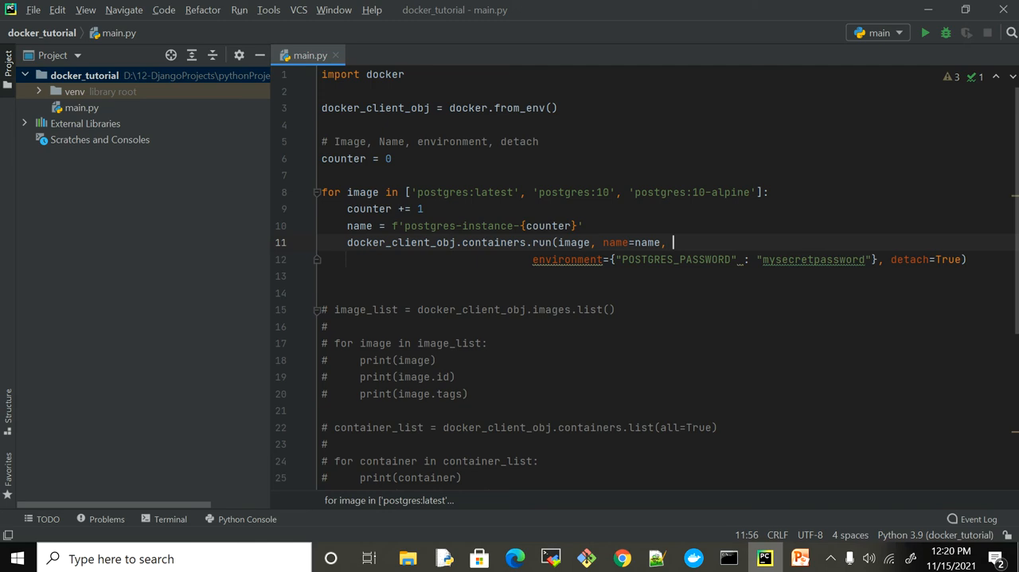
double_click(677, 259)
double_click(910, 259)
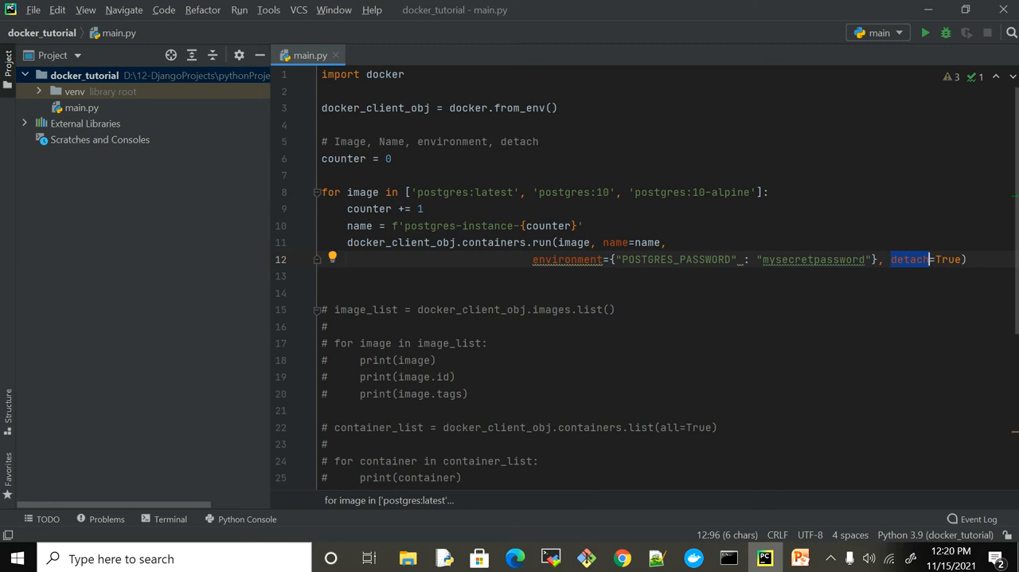
Step: Run python main.py from the built-in terminal to launch the containers
left_click(165, 519)
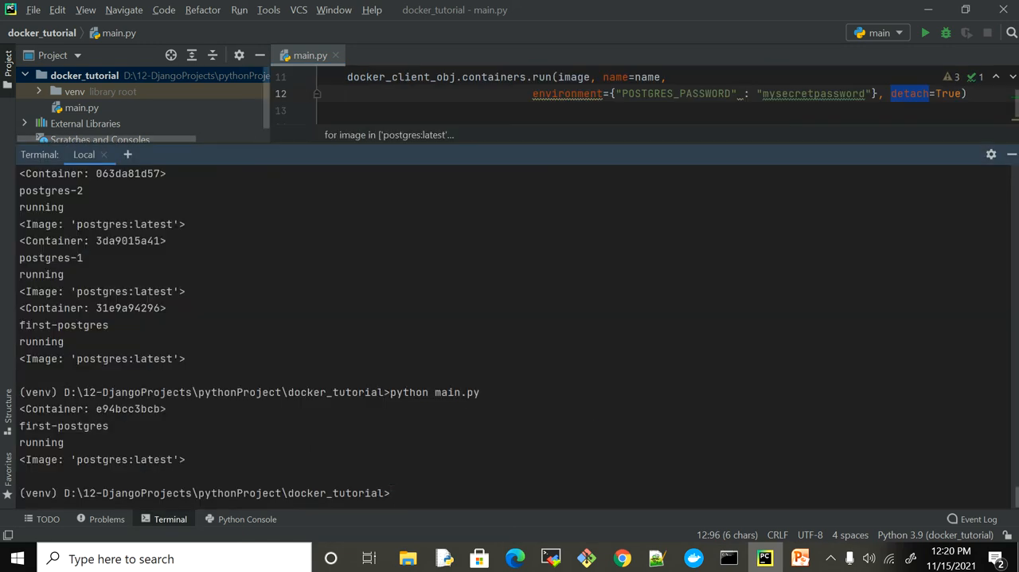
key("Up")
key("Return")
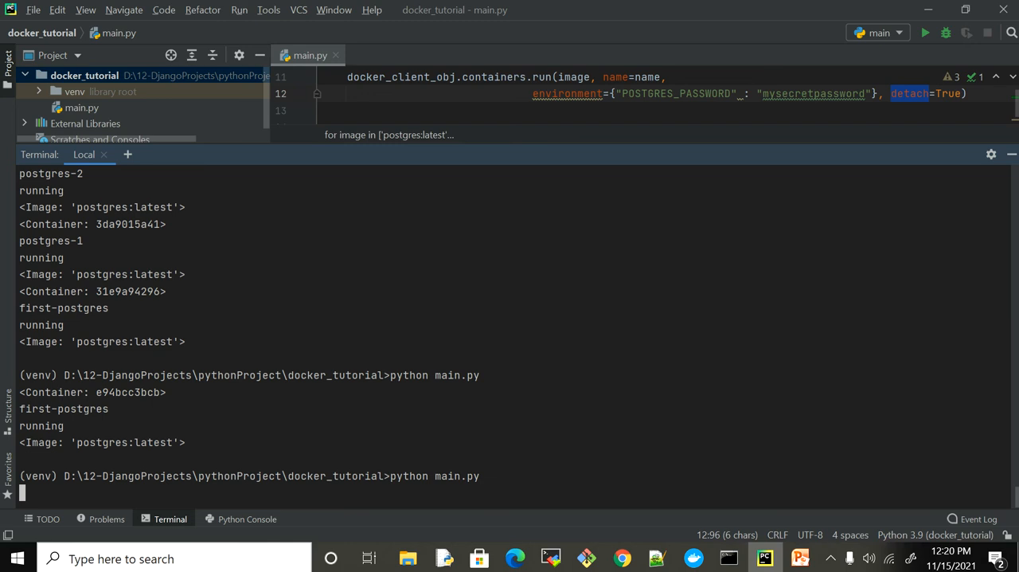
Step: Rerun docker images and docker ps, highlighting postgres-instance-1, -2 and -3 in the NAMES column
left_click(729, 558)
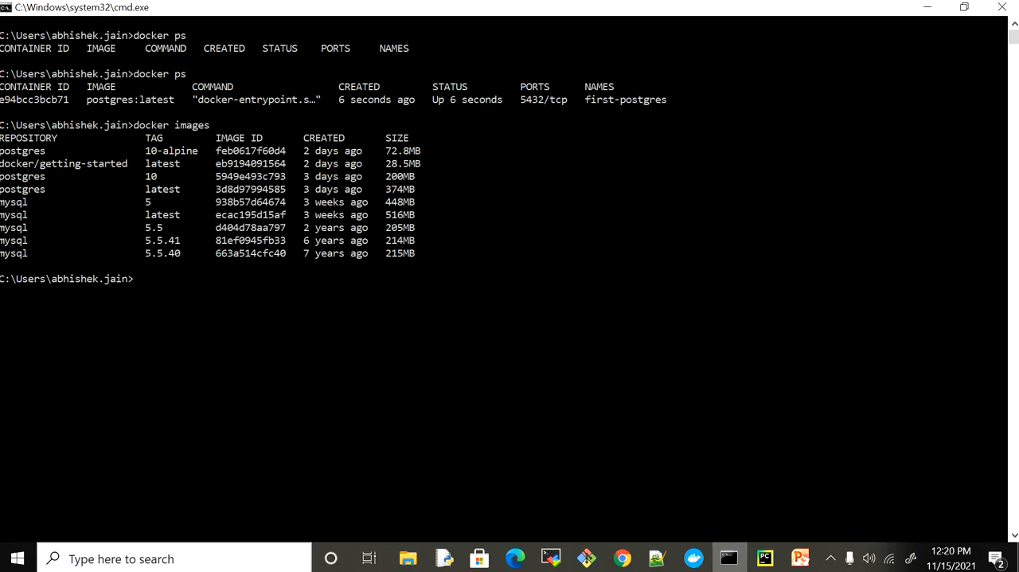
key("Up")
key("Return")
key("Up")
key("Up")
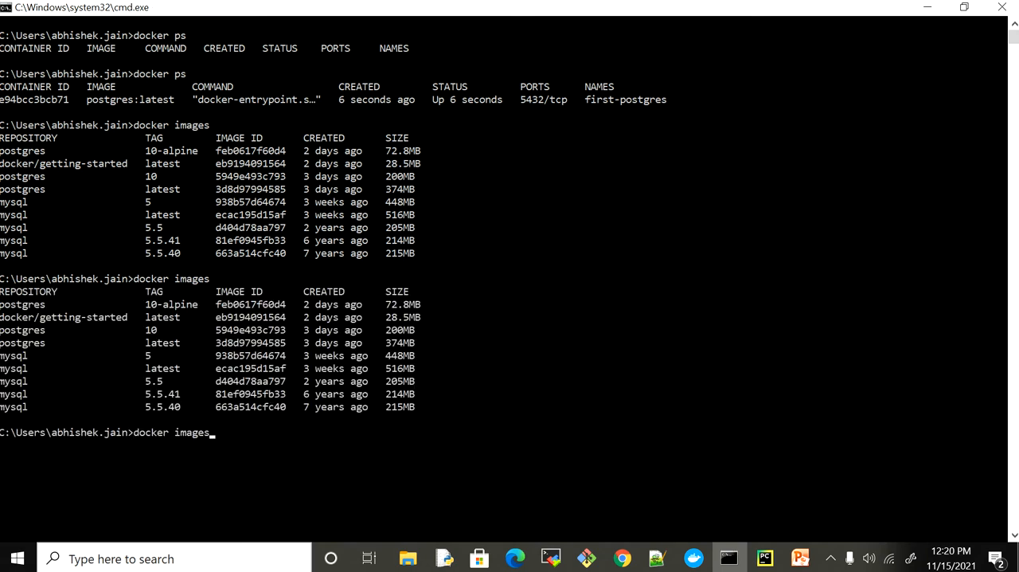
key("Return")
scroll(510, 287, "down", 2)
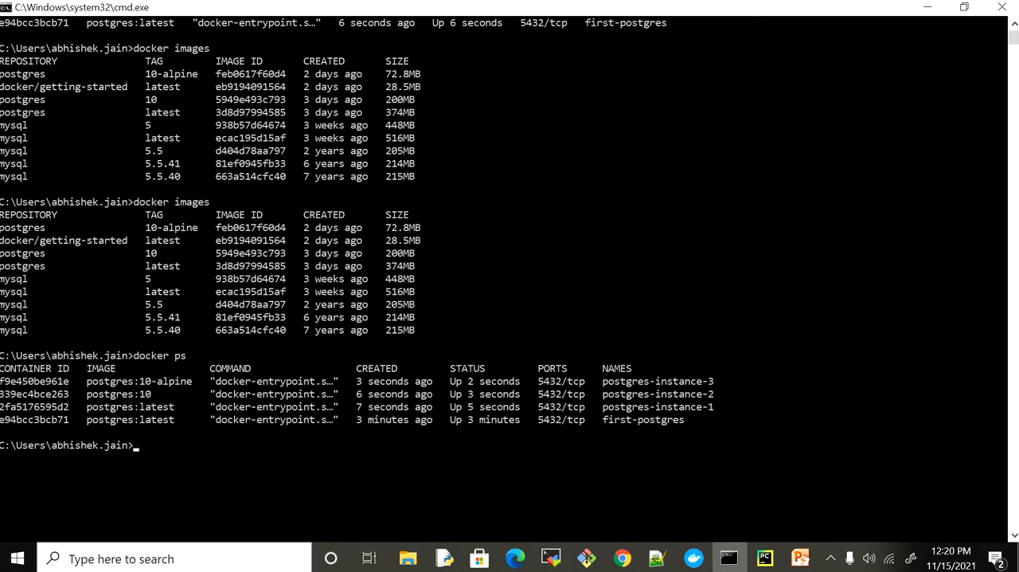
left_click_drag(603, 407, 721, 407)
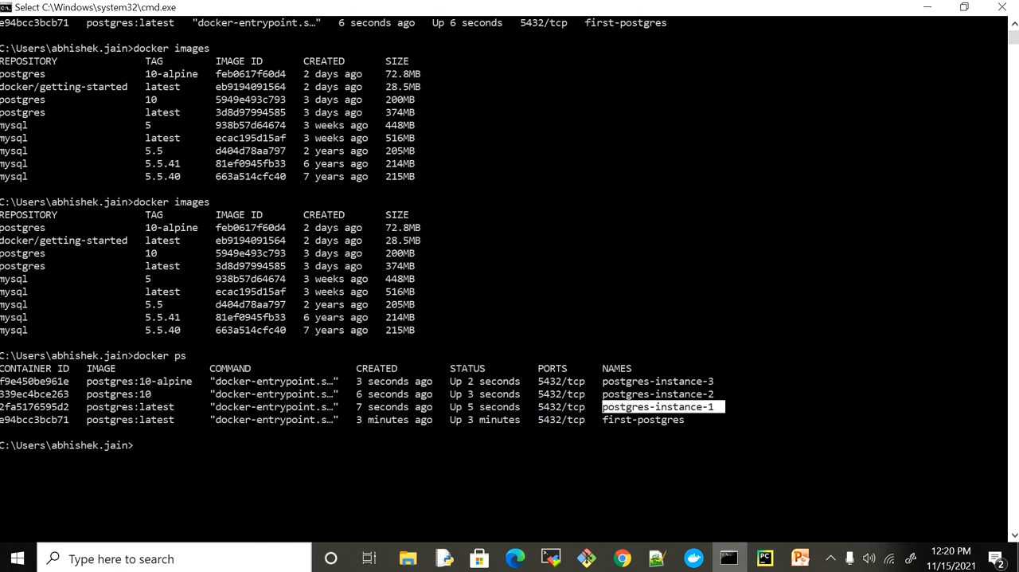
left_click_drag(614, 394, 703, 394)
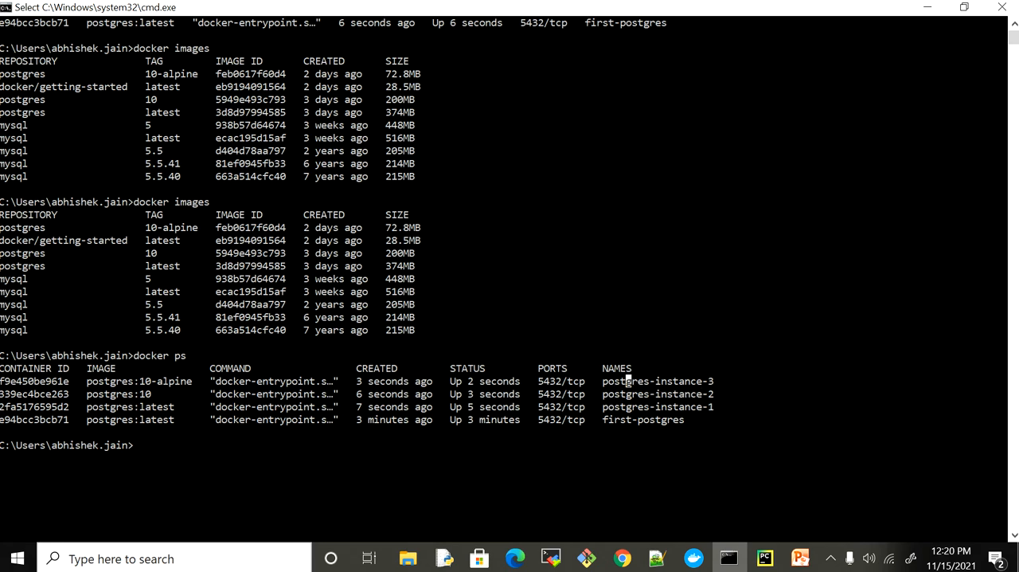
left_click_drag(627, 382, 682, 394)
Step: Back in main.py, highlight the name and counter increment lines that produced the numbering
left_click(764, 559)
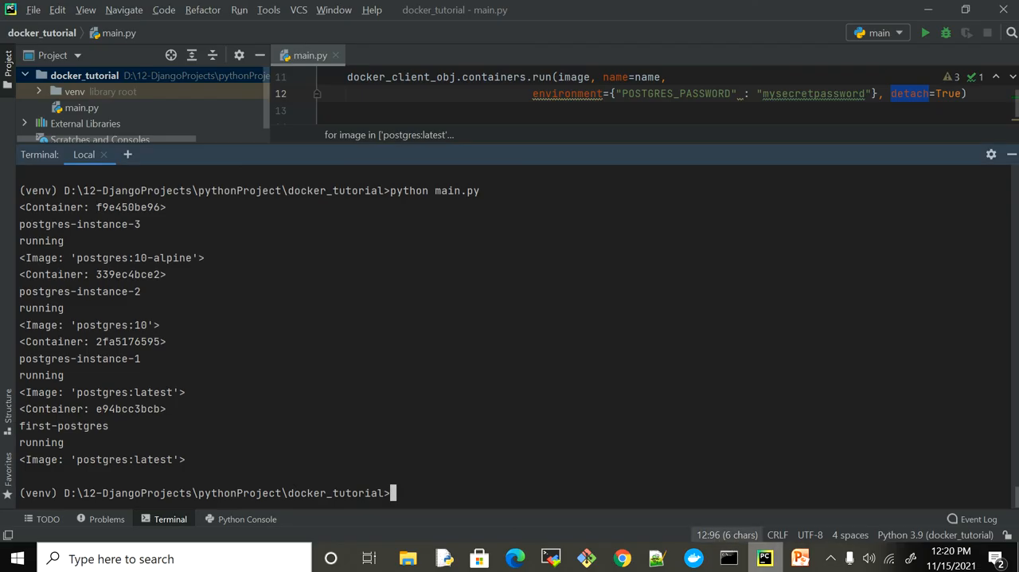
key("shift+Escape")
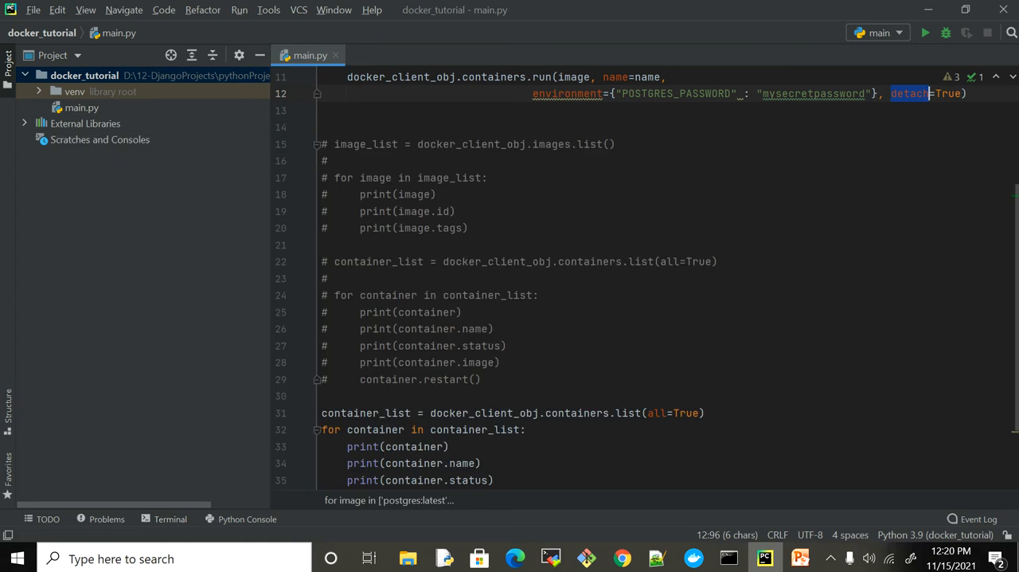
scroll(557, 279, "up", 5)
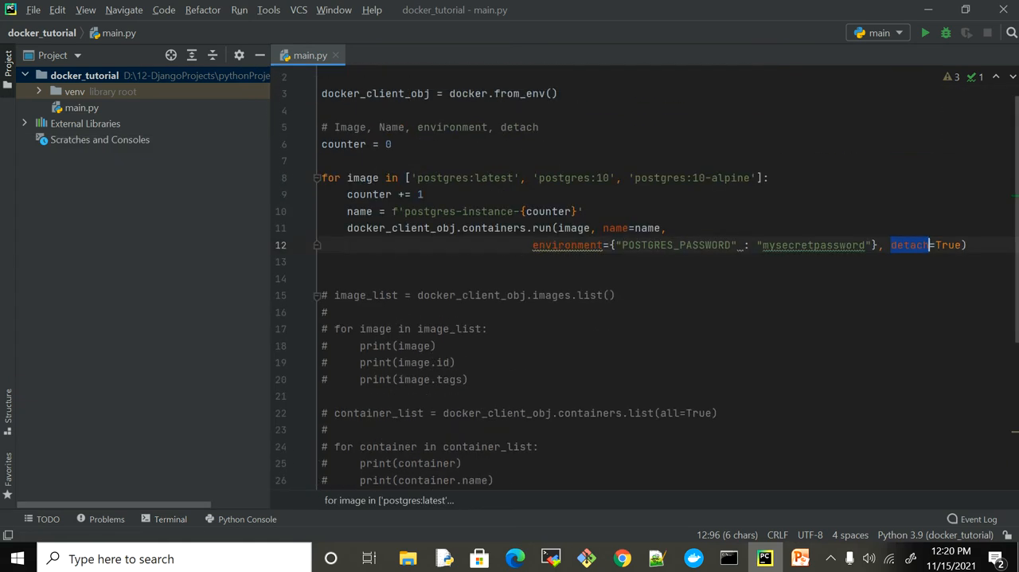
double_click(360, 211)
double_click(368, 195)
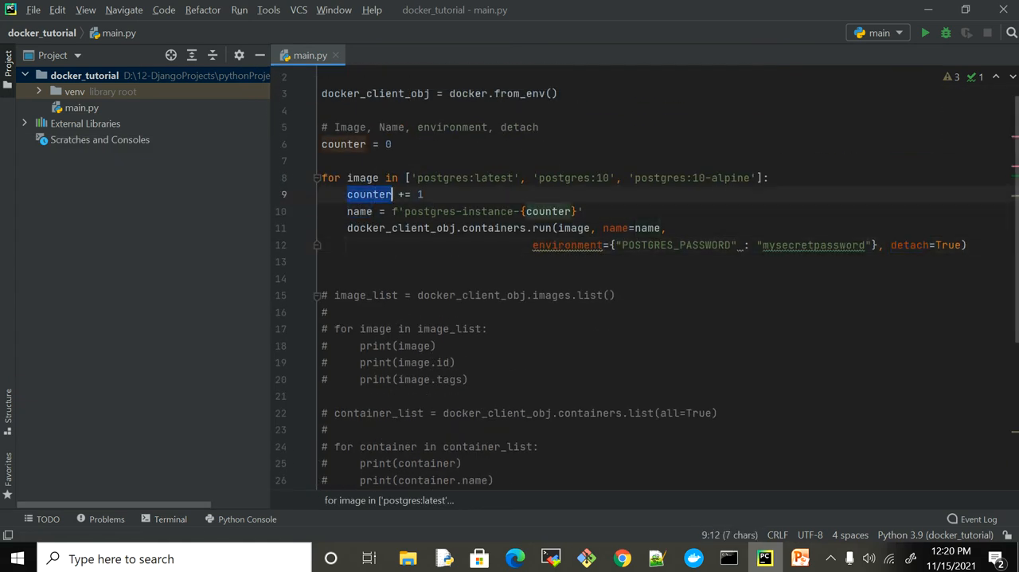
key("End")
key("shift+Home")
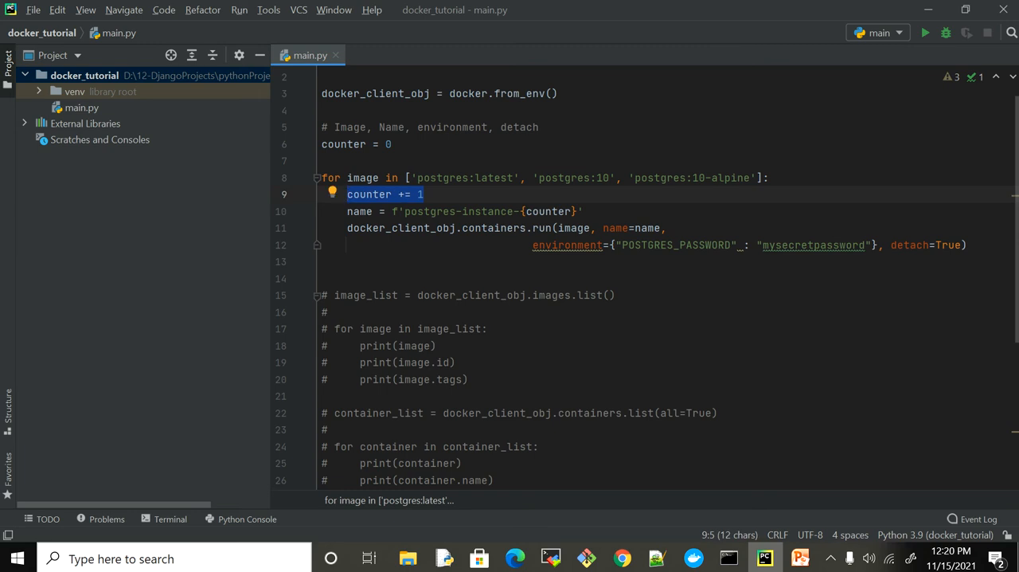
left_click(988, 244)
key("Return")
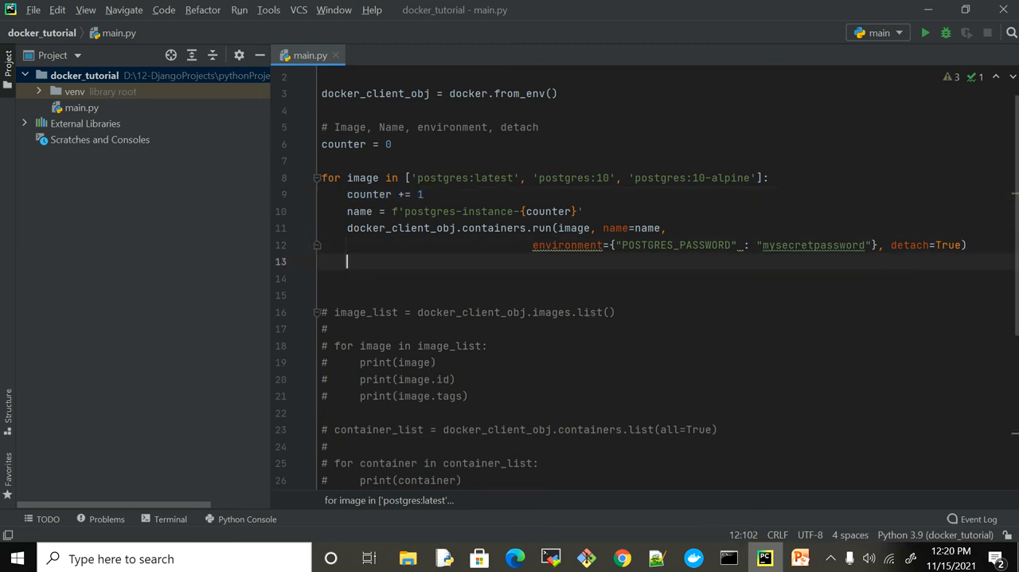
key("ctrl+z")
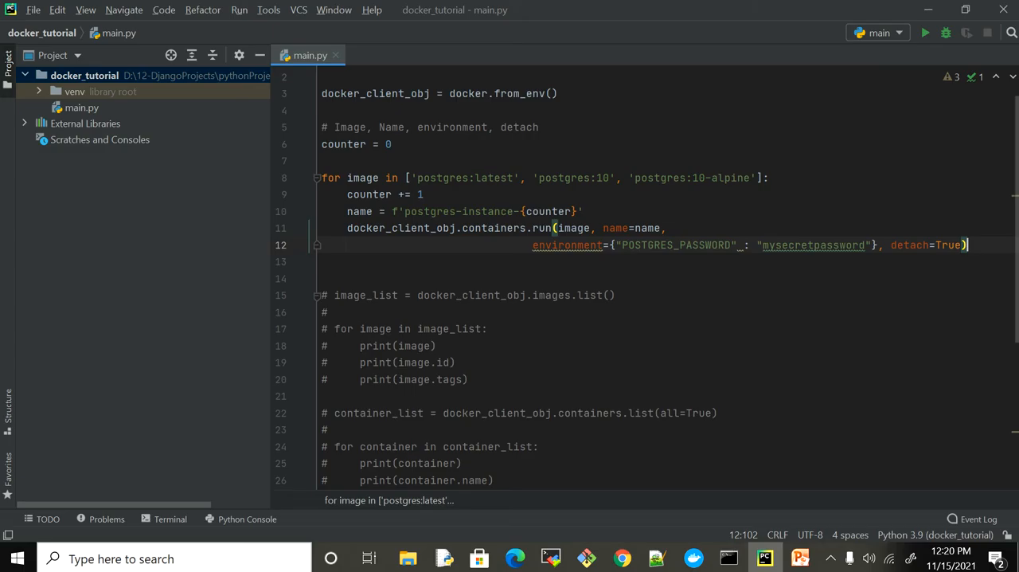
Step: Point out postgres-instance-1 once more in the docker ps listing and return to the code
key("alt+Tab")
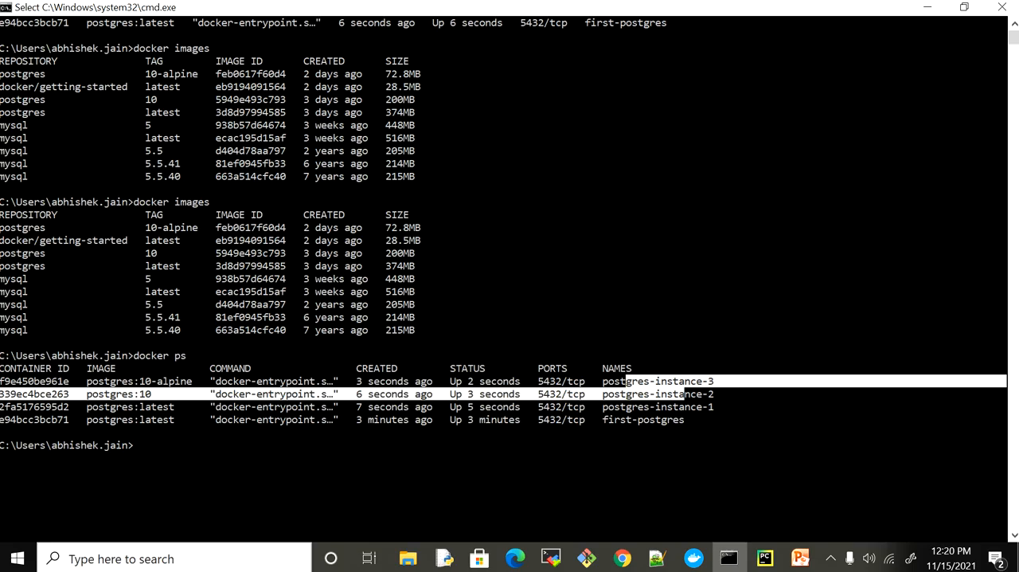
left_click_drag(603, 406, 714, 407)
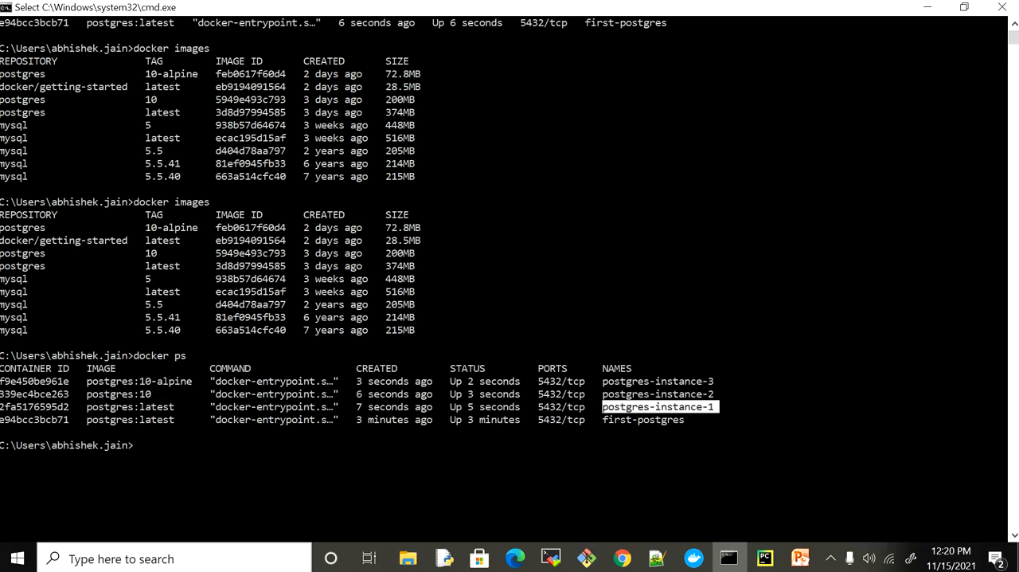
left_click(212, 444)
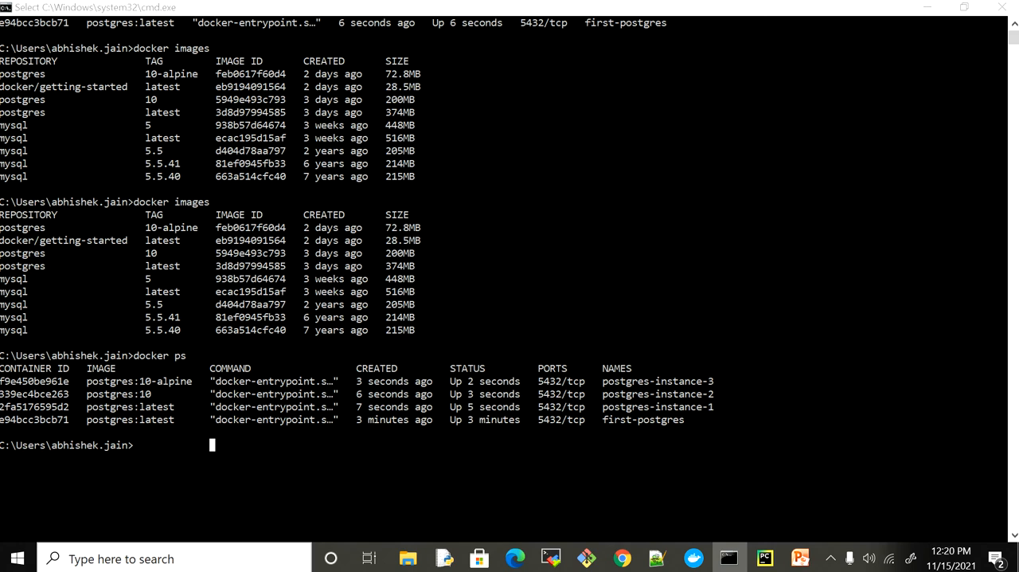
key("alt+Tab")
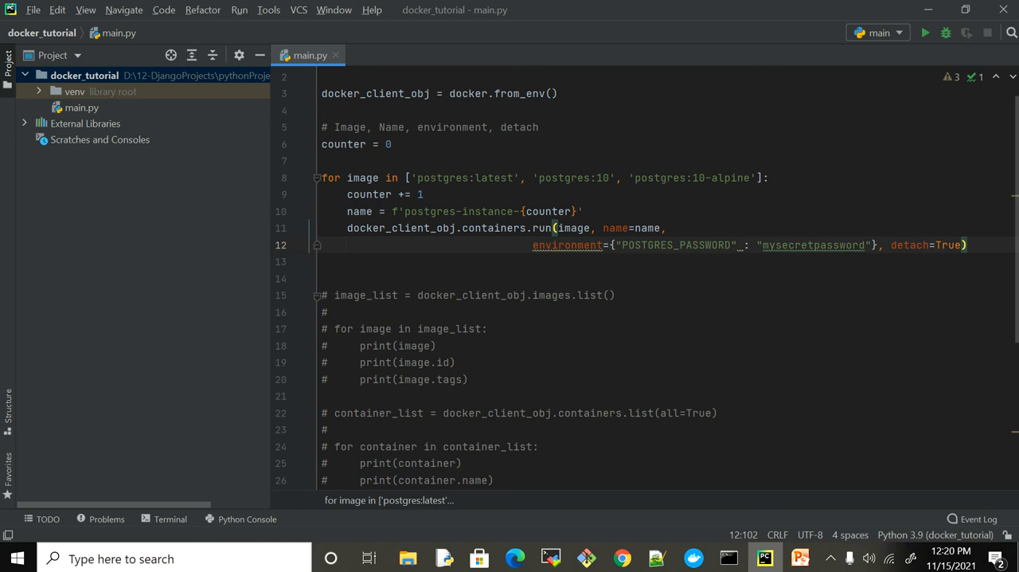
scroll(646, 279, "up", 1)
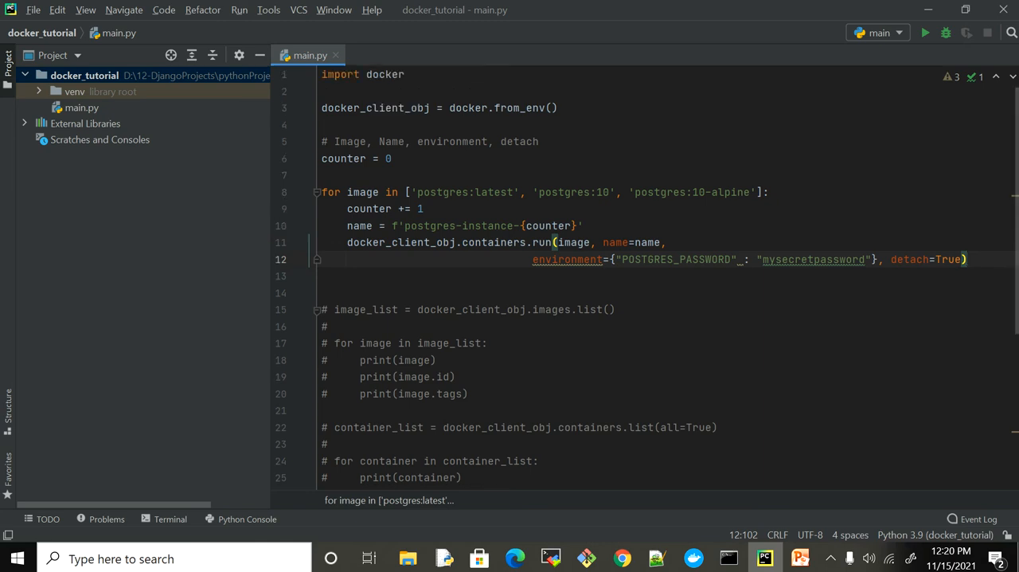
Step: Comment out the counter and container-launch block (lines 6–12) in main.py
double_click(385, 74)
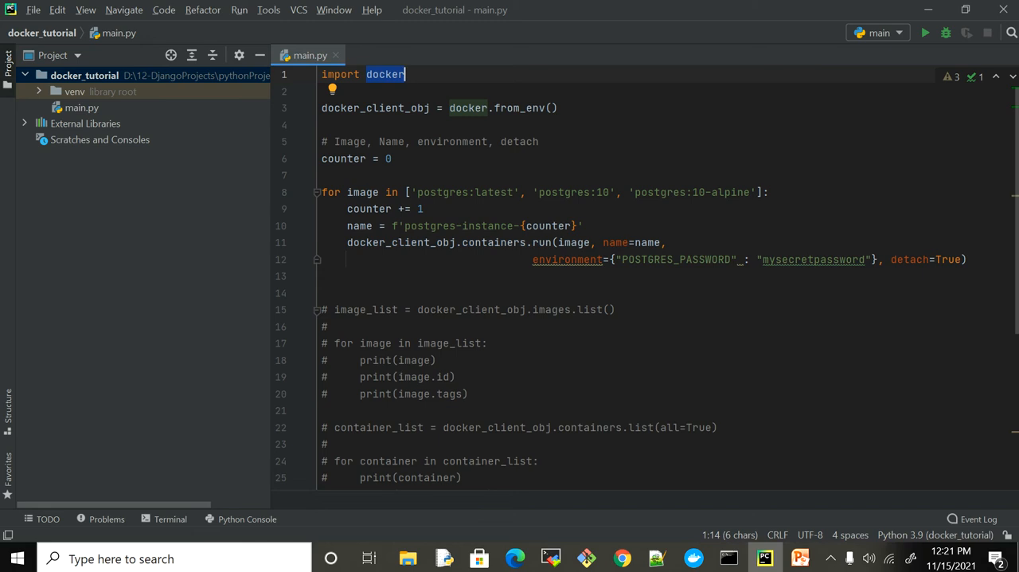
left_click_drag(966, 259, 322, 159)
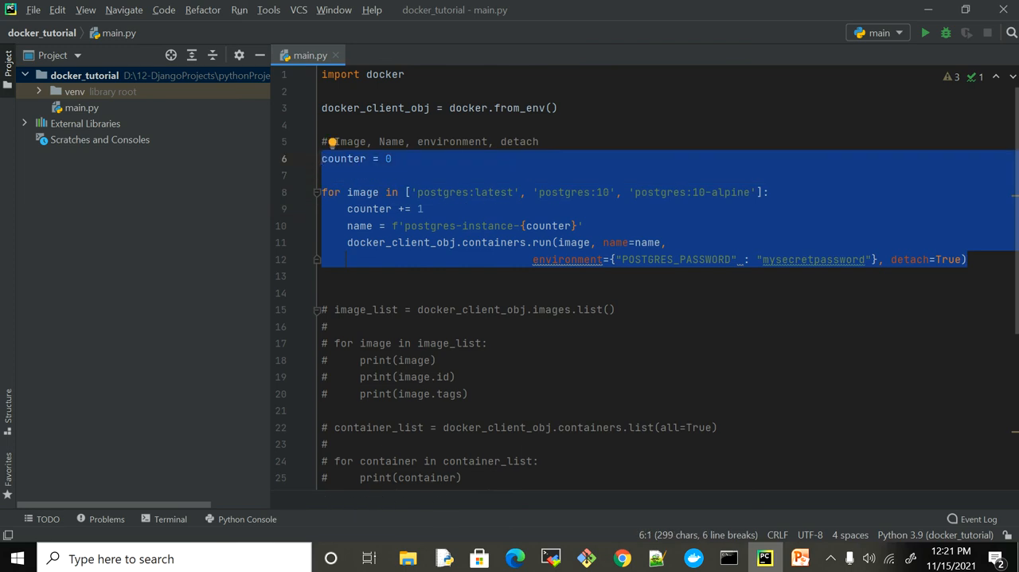
key("ctrl+slash")
Step: Add a blank line after the client creation line and select the commented container_list statement
left_click(322, 192)
key("Up")
key("Up")
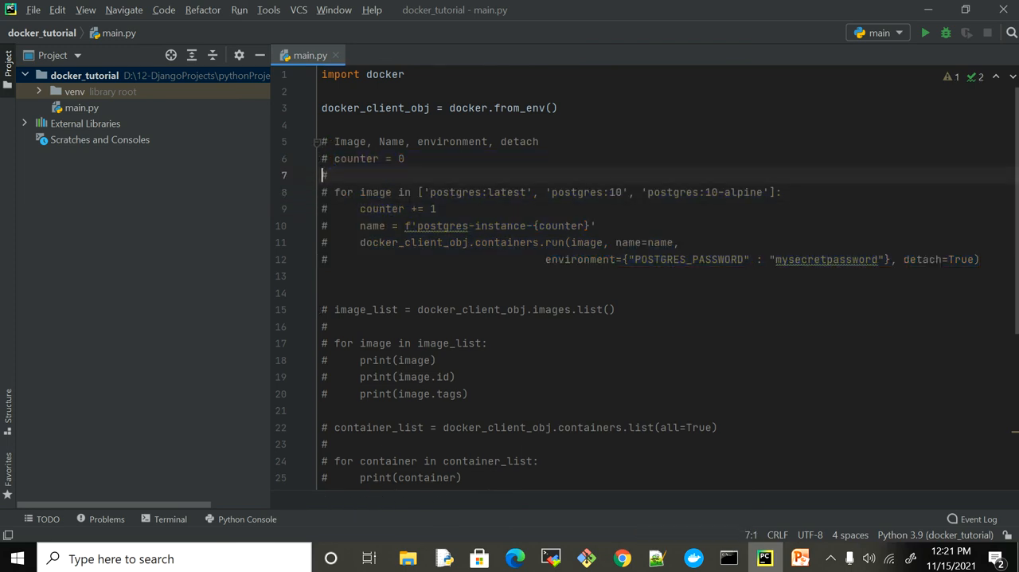
key("Up")
key("Up")
key("Up")
key("End")
key("Return")
key("Return")
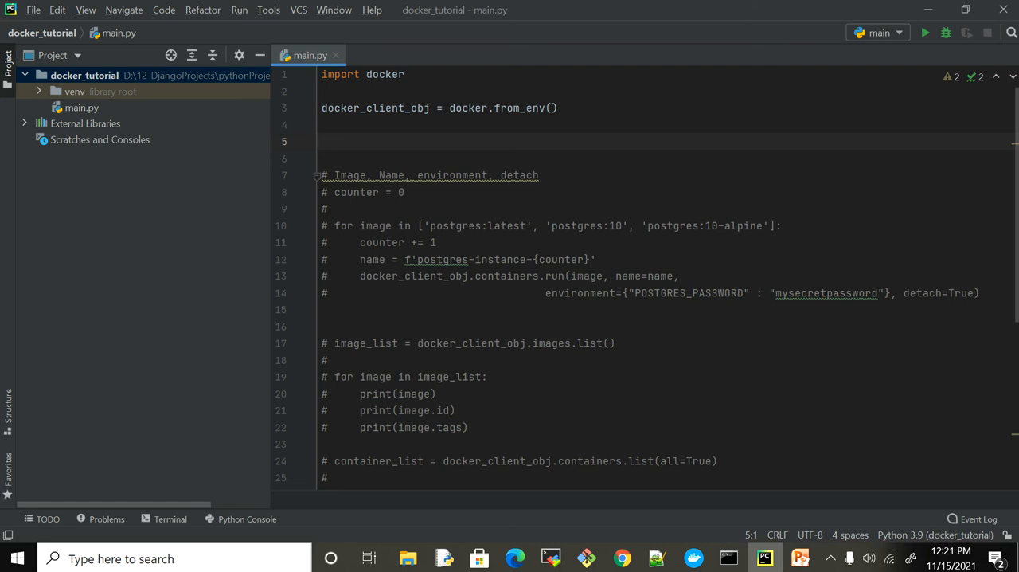
mouse_move(335, 460)
left_mouse_down()
mouse_move(326, 477)
mouse_move(719, 460)
left_mouse_up()
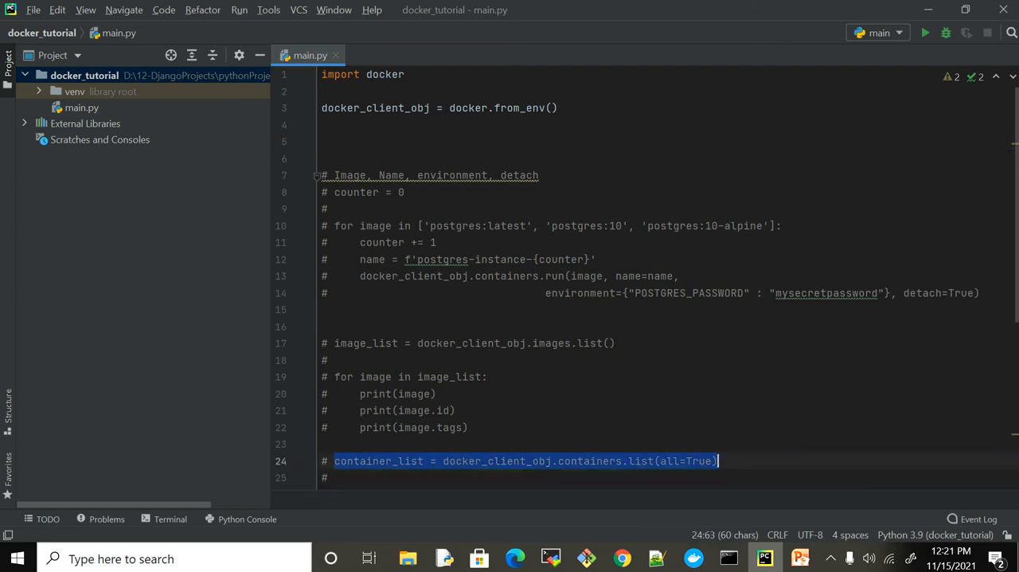
Step: Paste the container_list statement uncommented below the client setup, separated by a blank line
key("ctrl+c")
left_click(322, 124)
key("ctrl+v")
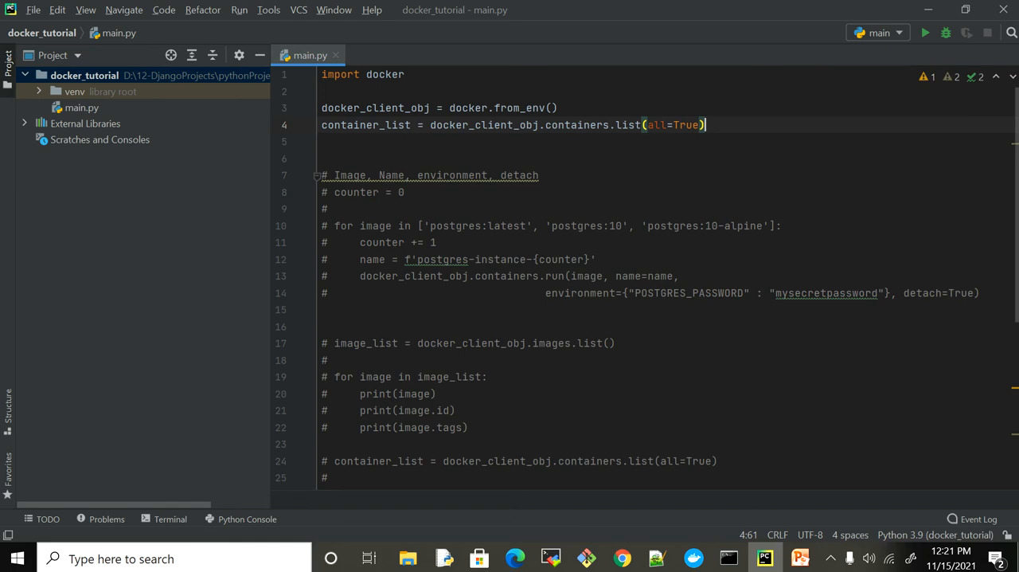
left_click(559, 108)
key("Return")
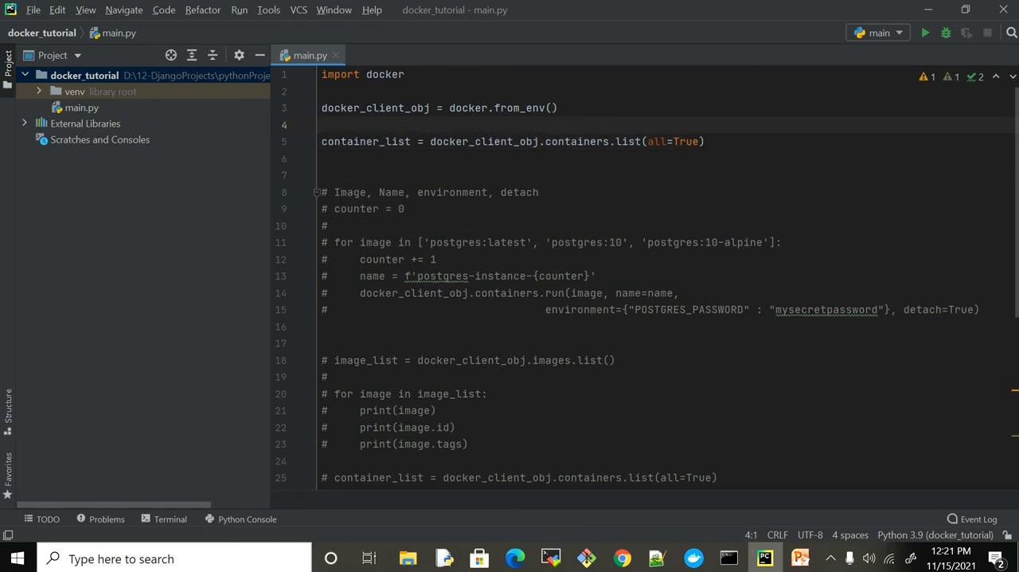
left_click(704, 141)
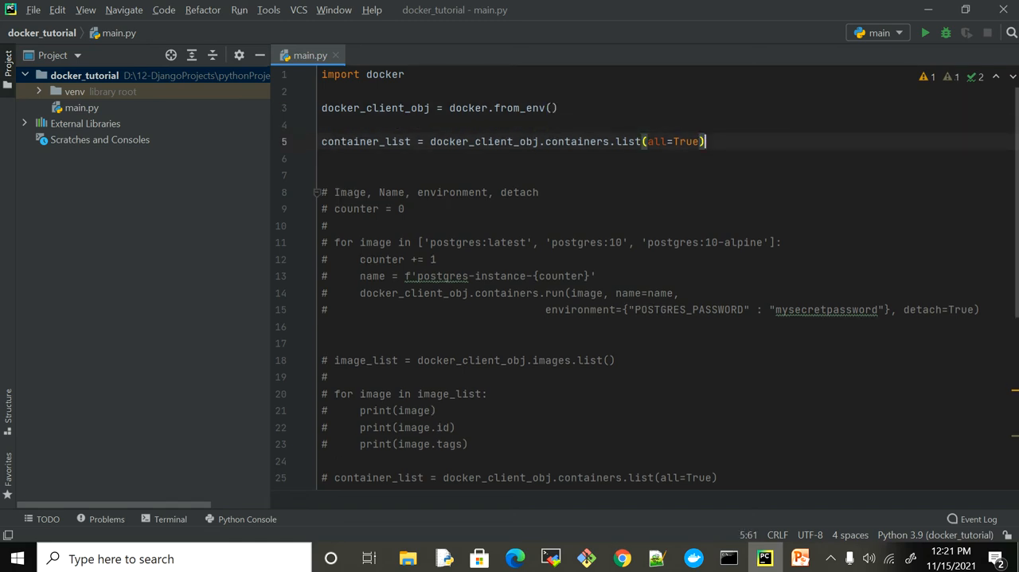
key("Return")
key("Return")
type("for cont")
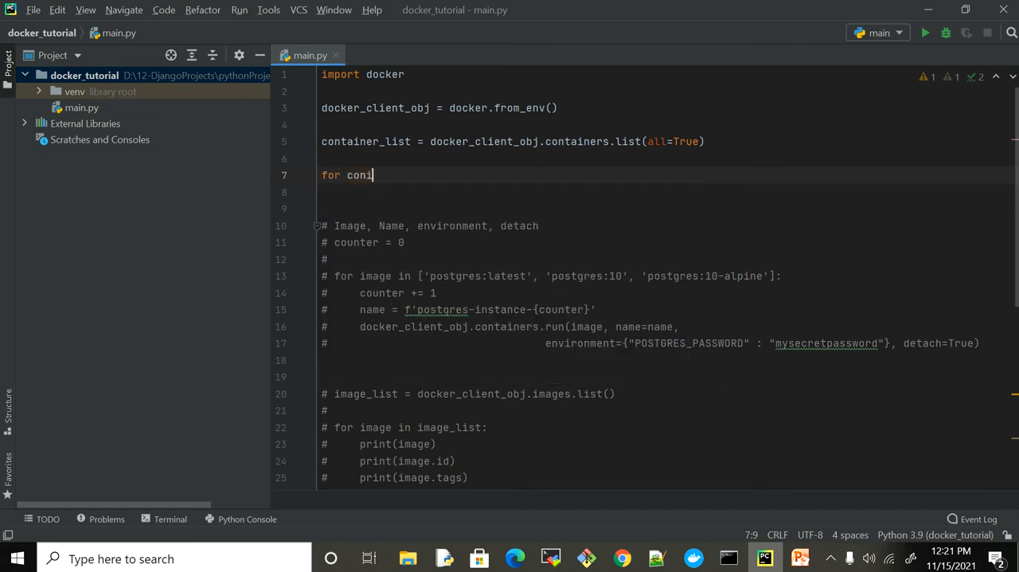
Step: Write a for loop over container_list that prints container.logs() for each container
key("BackSpace")
type("tainer ")
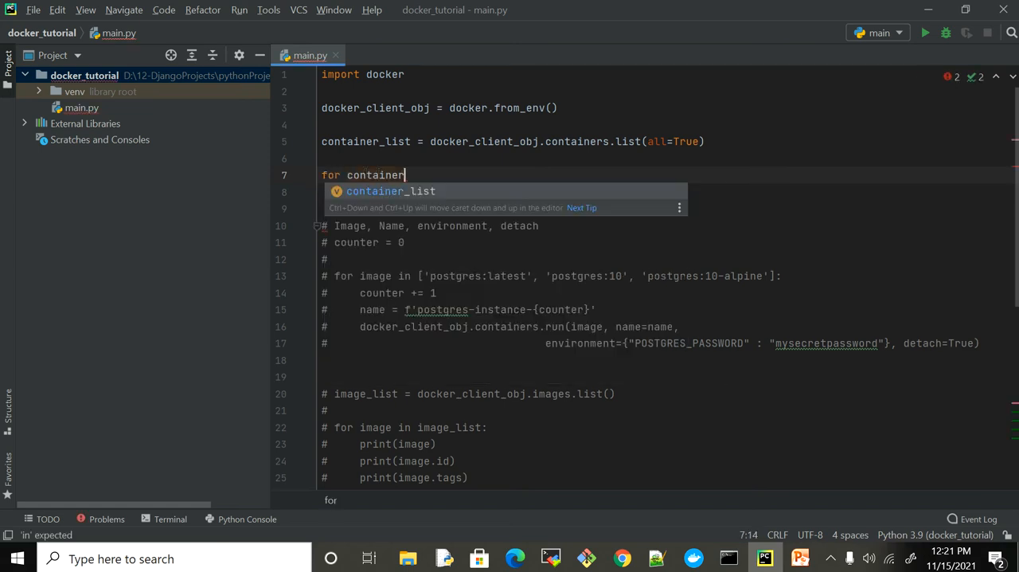
type("in con")
key("Tab")
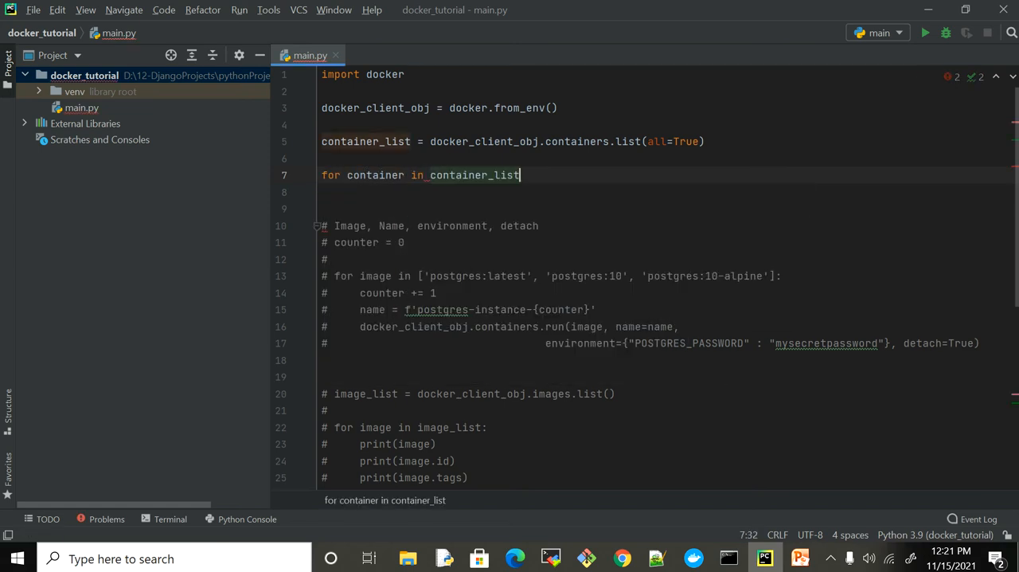
type(":")
key("Return")
type("pr")
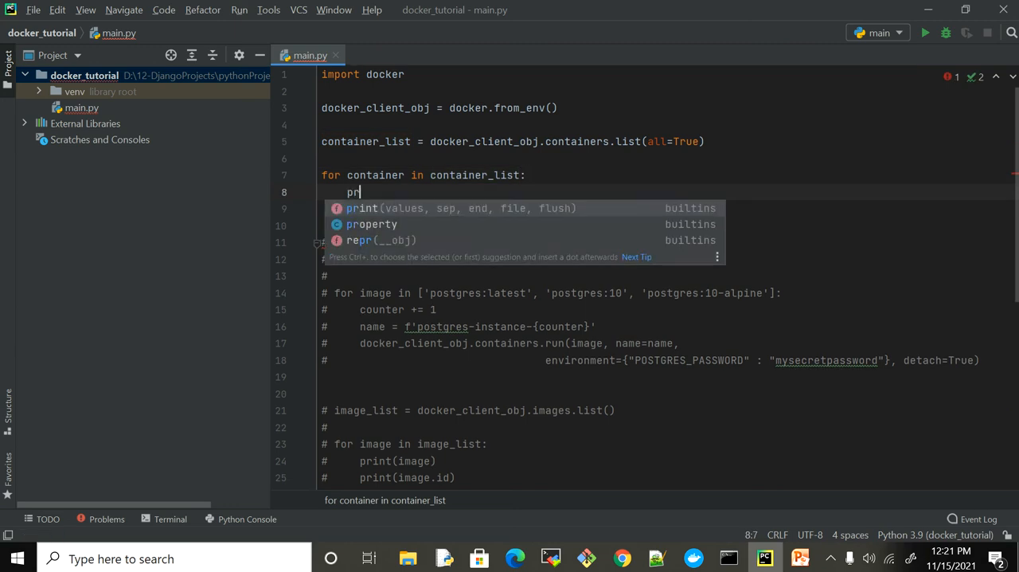
key("BackSpace")
key("BackSpace")
type("for")
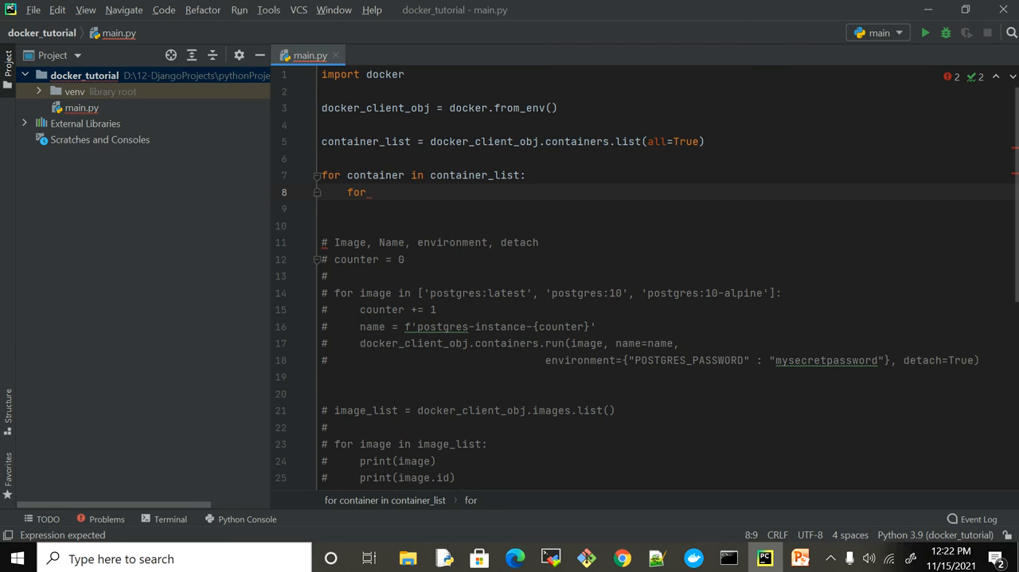
scroll(637, 279, "down", 3)
scroll(637, 279, "up", 3)
type("lo")
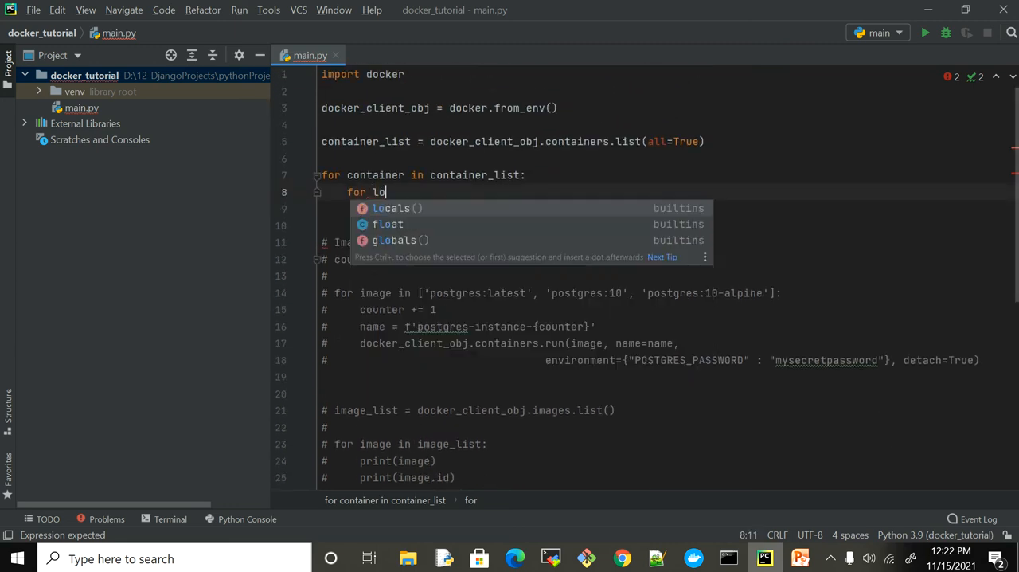
type("g_msg")
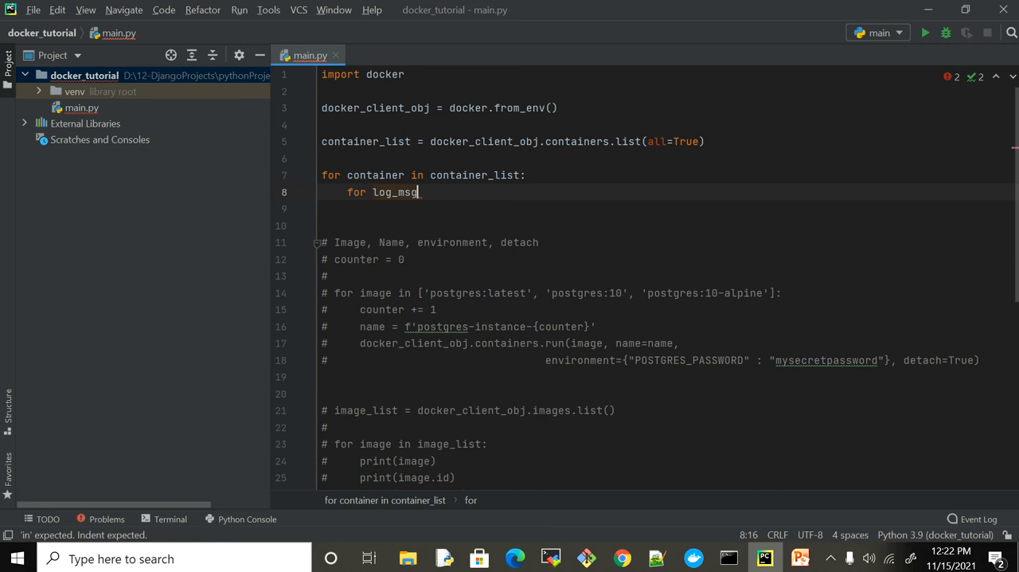
type(" in ")
type("container")
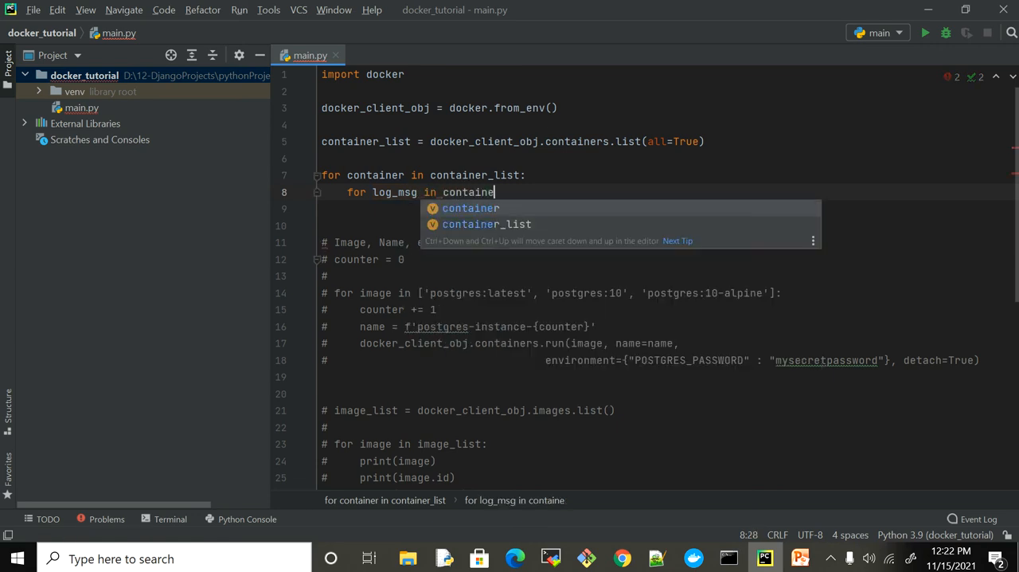
key("BackSpace")
key("BackSpace")
key("BackSpace")
key("BackSpace")
key("BackSpace")
key("BackSpace")
key("BackSpace")
key("BackSpace")
key("BackSpace")
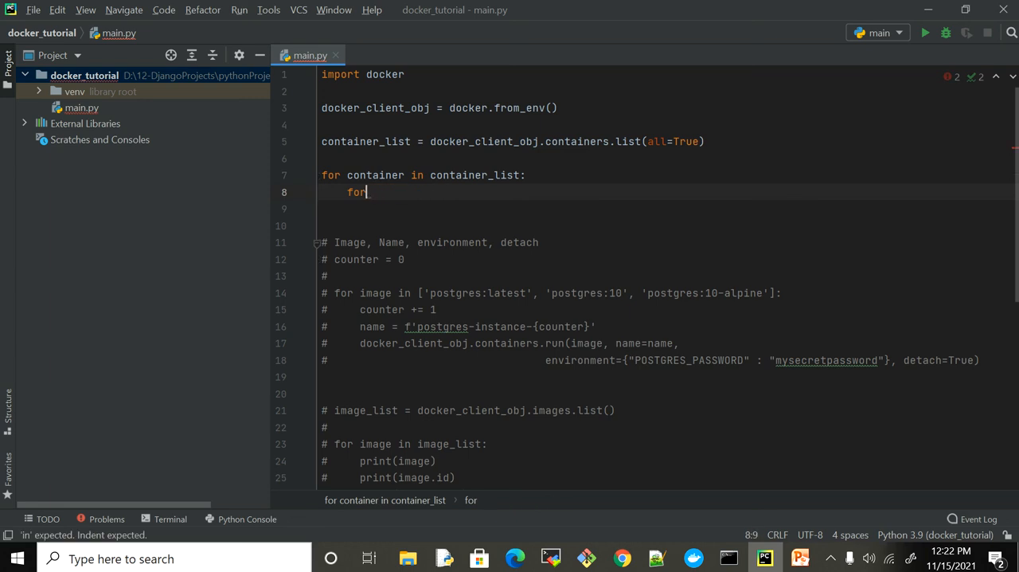
key("BackSpace")
key("BackSpace")
key("BackSpace")
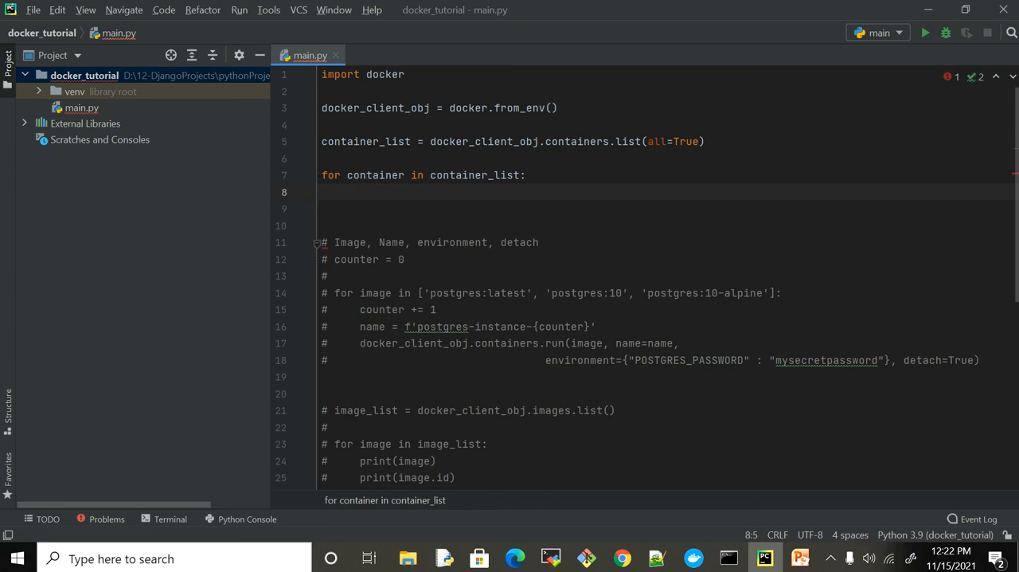
type("print")
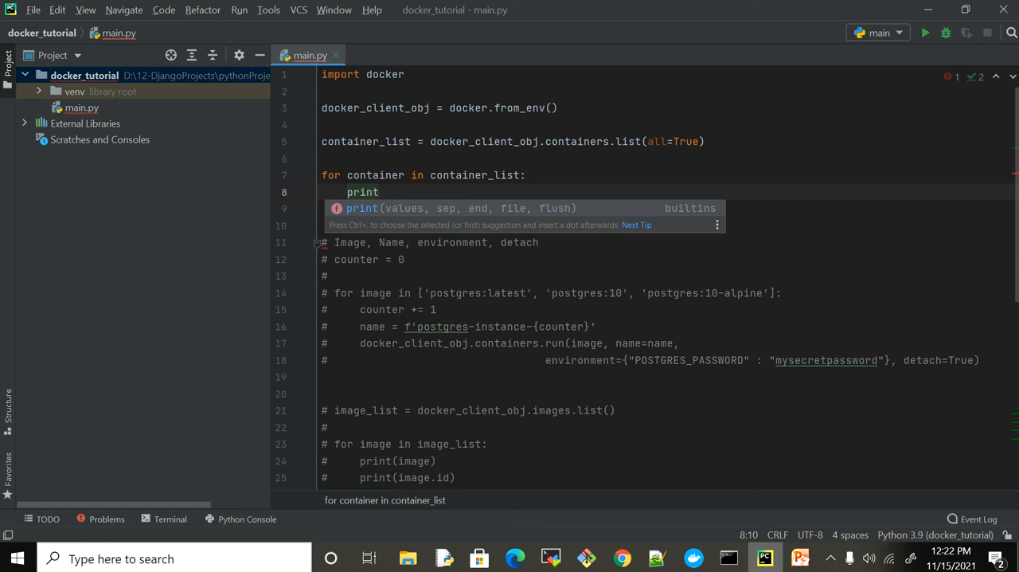
type("(contina")
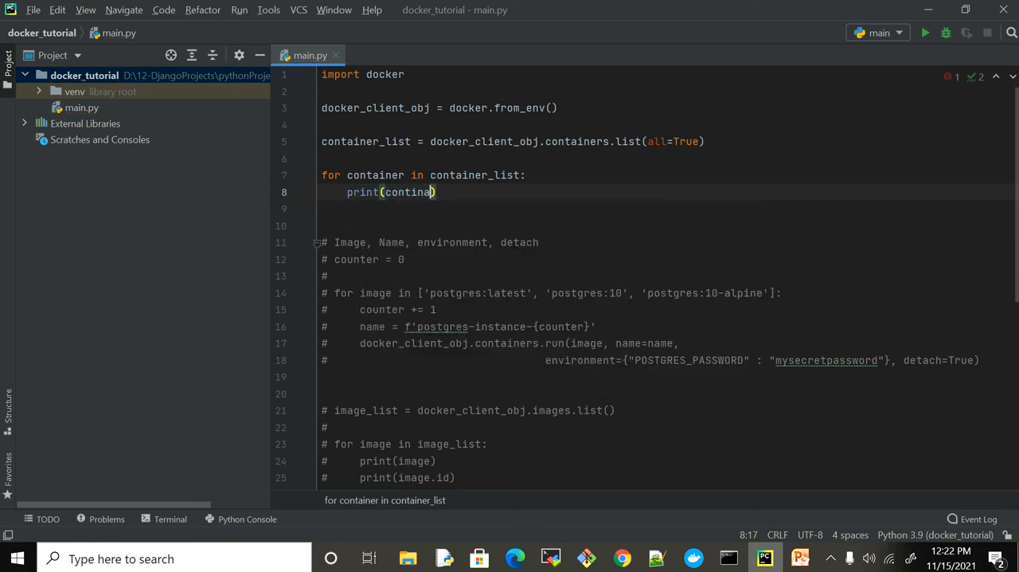
type("er")
key("BackSpace")
key("BackSpace")
key("BackSpace")
key("BackSpace")
key("BackSpace")
type("ain")
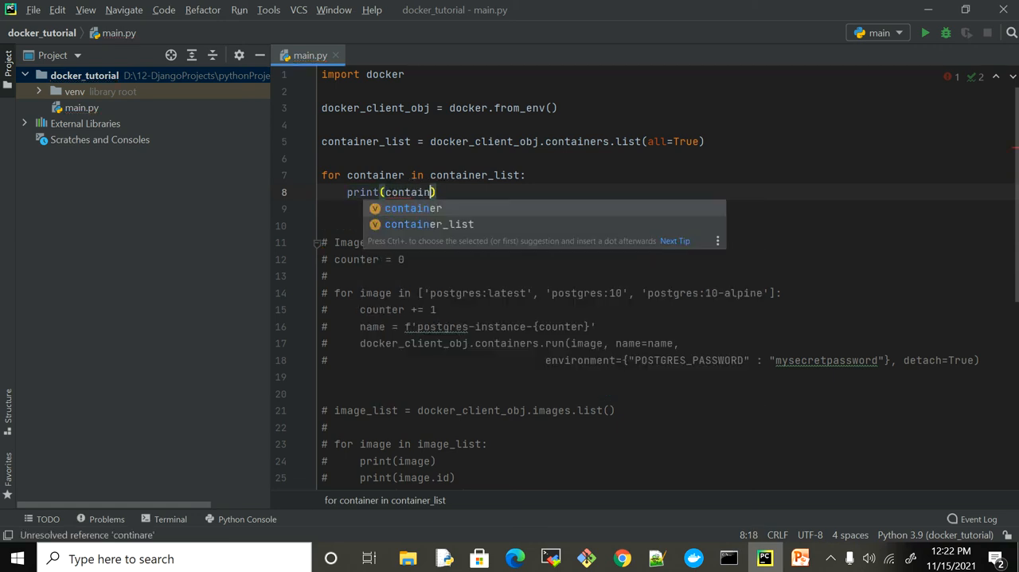
type("er.logs")
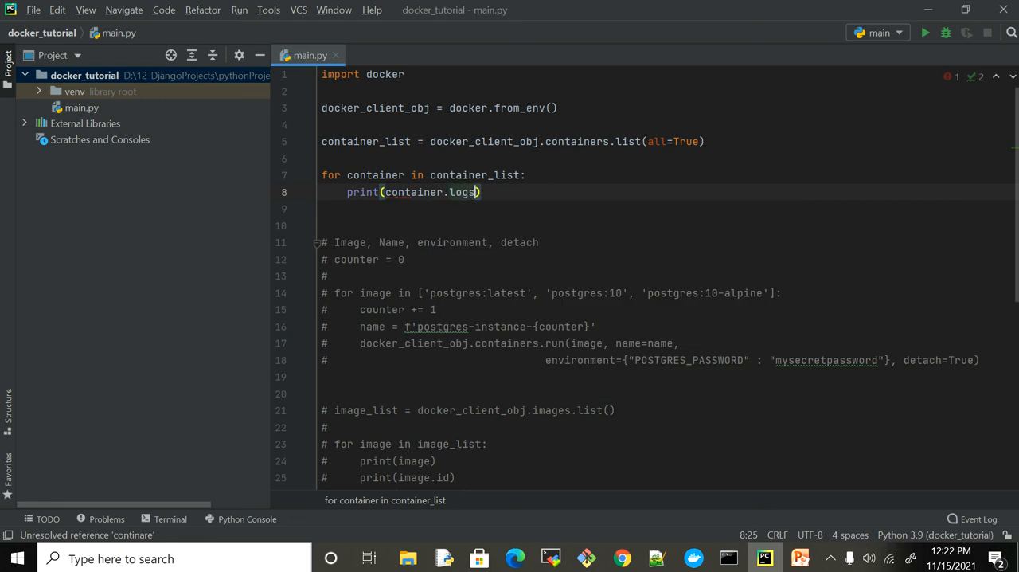
type("(")
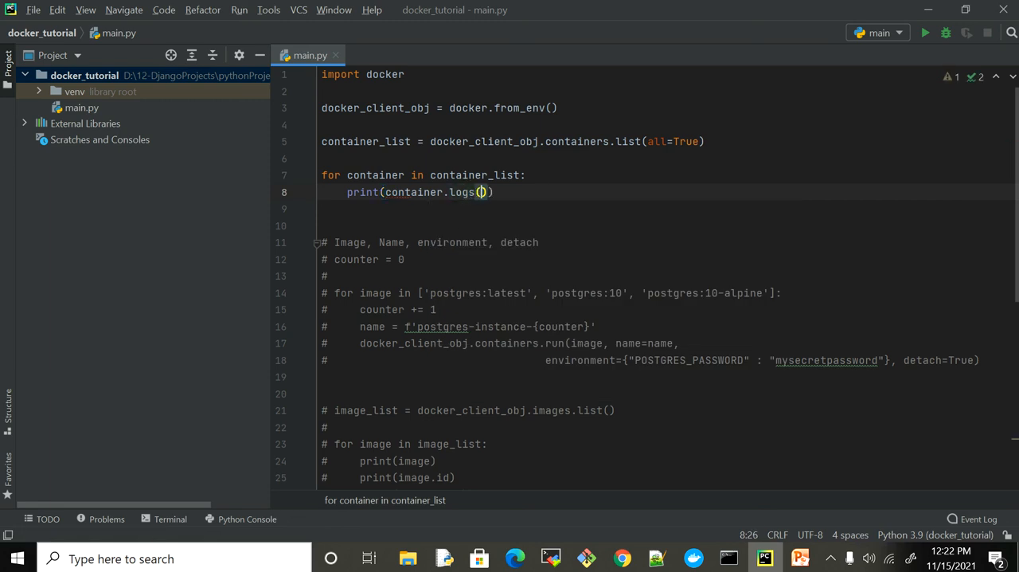
key("Right")
Step: Run python main.py in the terminal to print every container's logs, then switch to Docker Desktop
key("alt+F12")
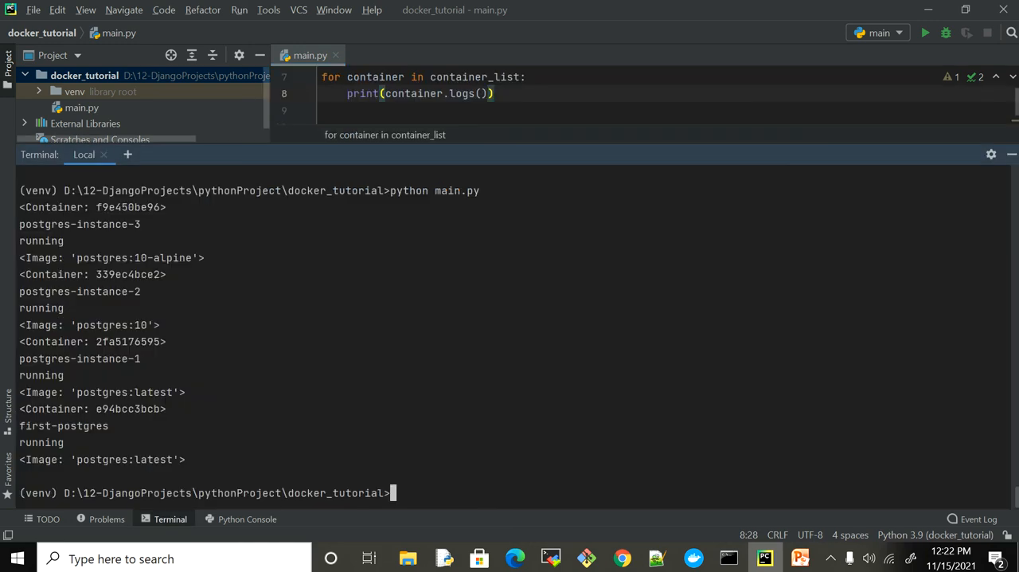
key("Up")
key("Return")
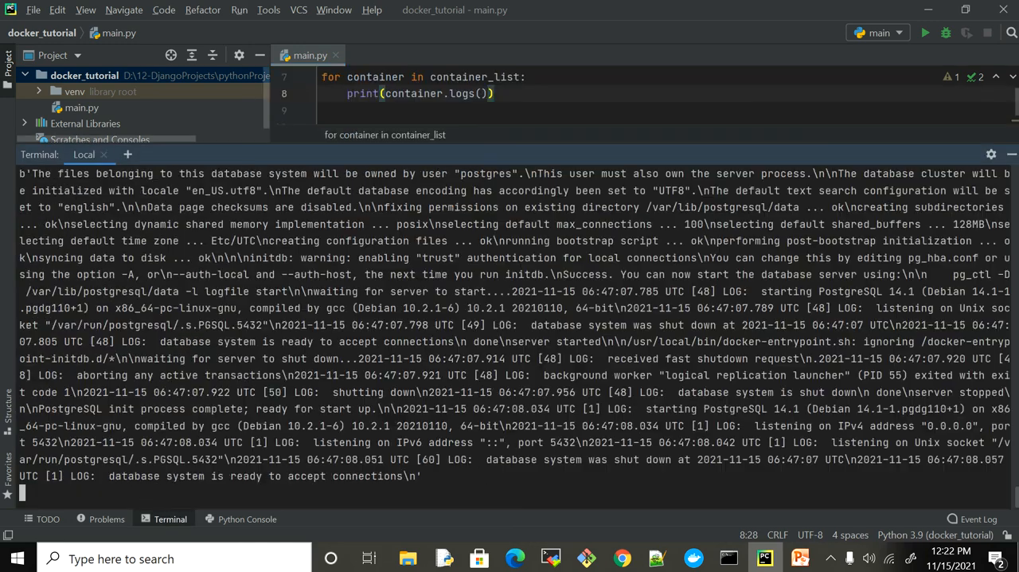
scroll(509, 335, "up", 2)
scroll(510, 334, "up", 3)
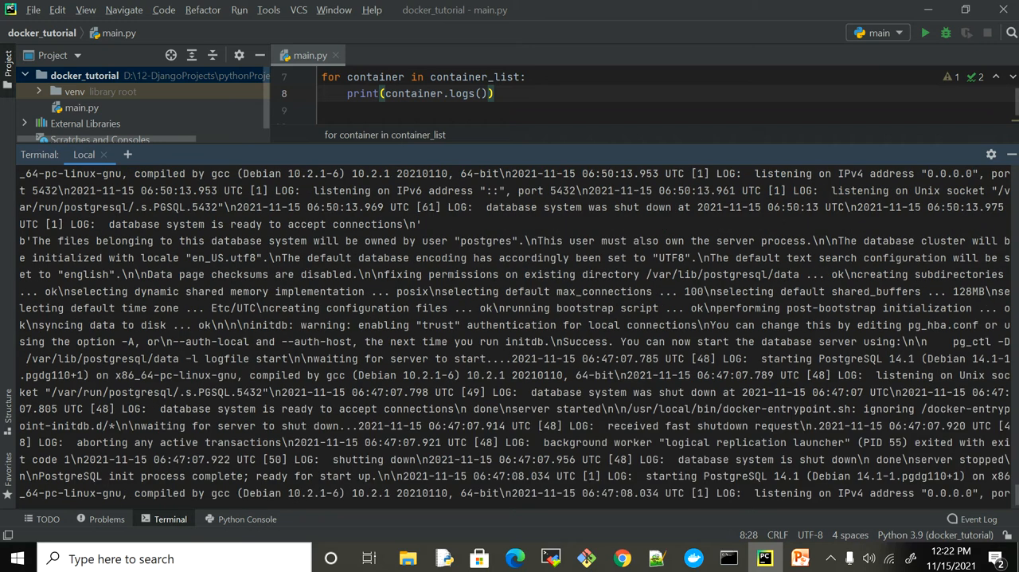
scroll(509, 334, "up", 3)
scroll(510, 334, "up", 3)
scroll(510, 334, "up", 3)
scroll(510, 335, "up", 2)
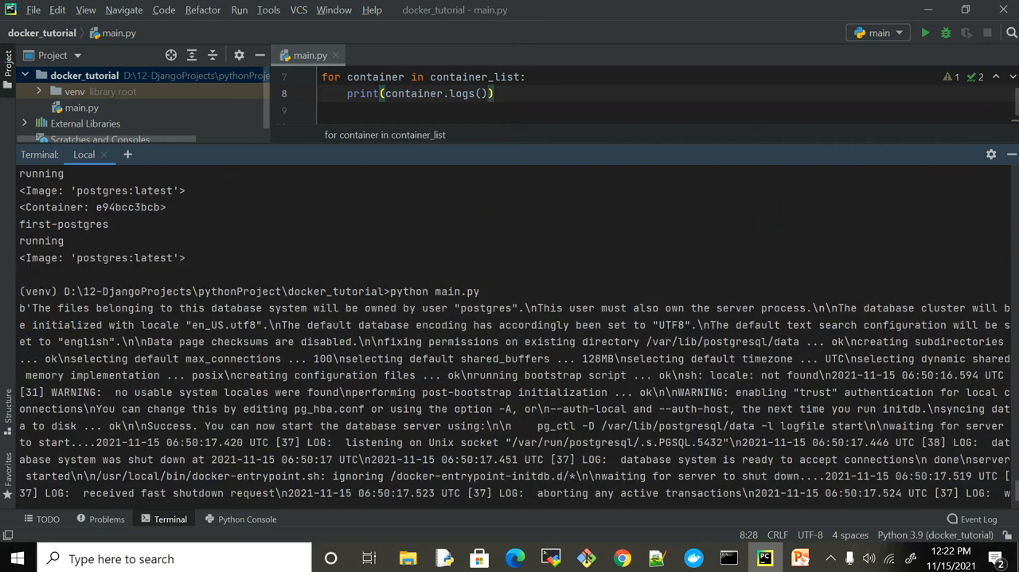
key("shift+Escape")
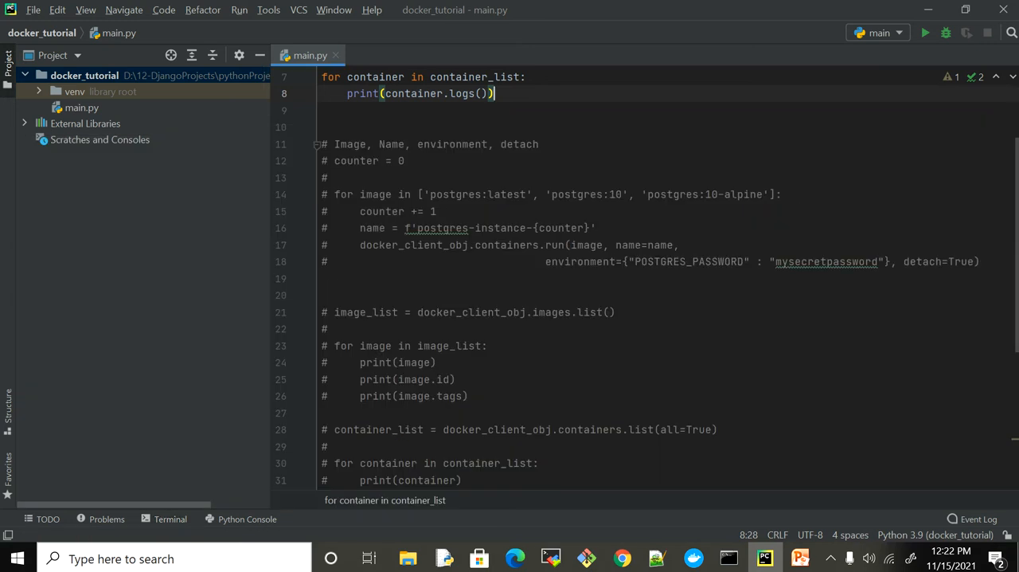
scroll(637, 279, "up", 3)
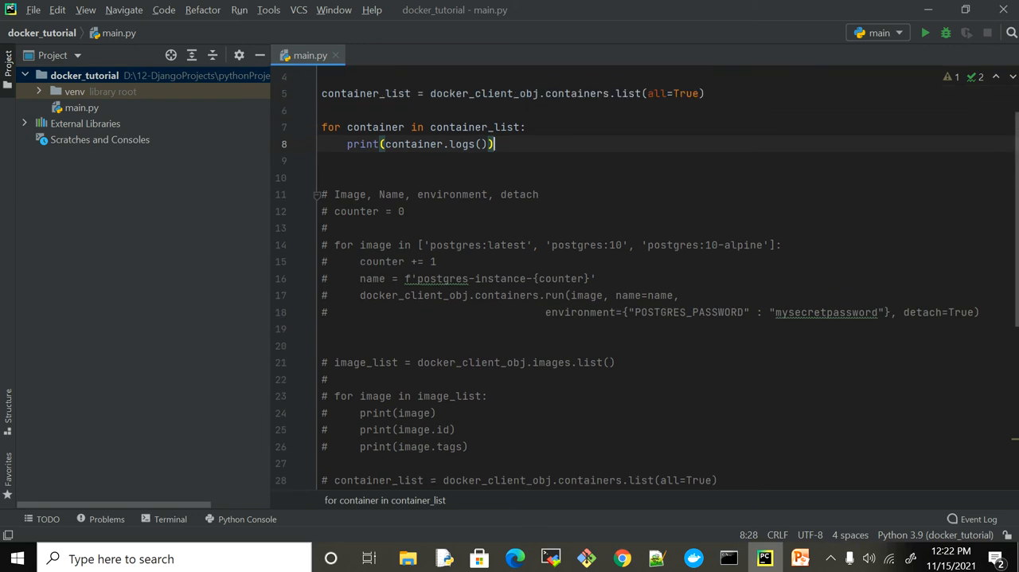
left_click(693, 558)
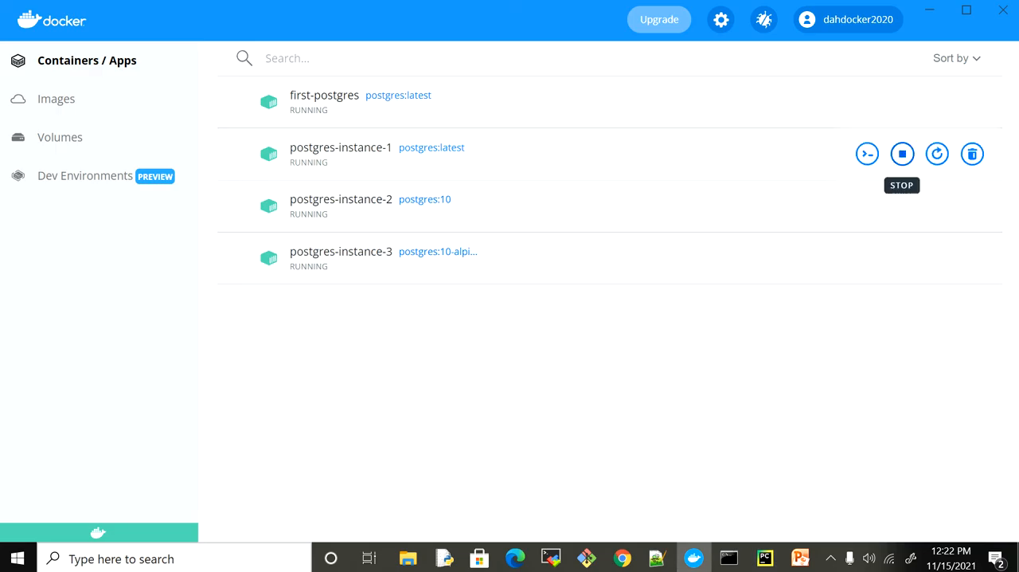
Step: Stop postgres-instance-1, -2 and -3 so only first-postgres keeps running
left_click(902, 153)
left_click(903, 205)
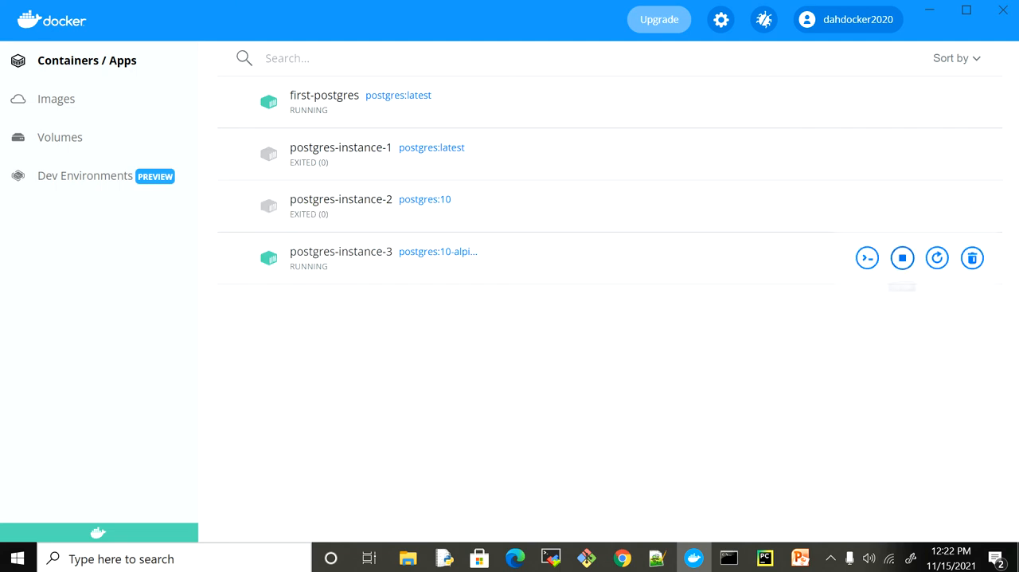
left_click(903, 257)
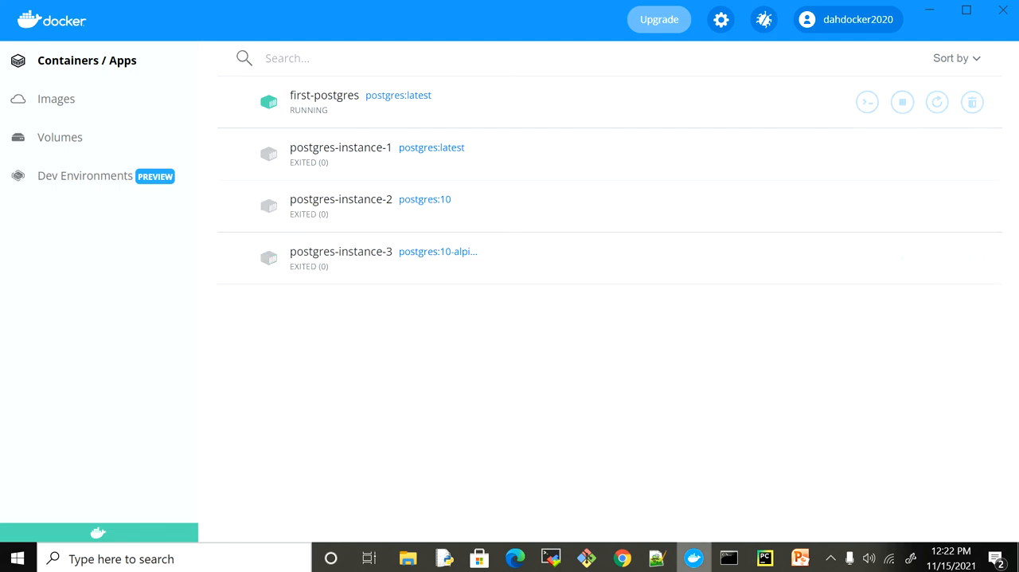
Step: Back in PyCharm, clear the terminal with cls and rerun python main.py to print all container logs
left_click(766, 558)
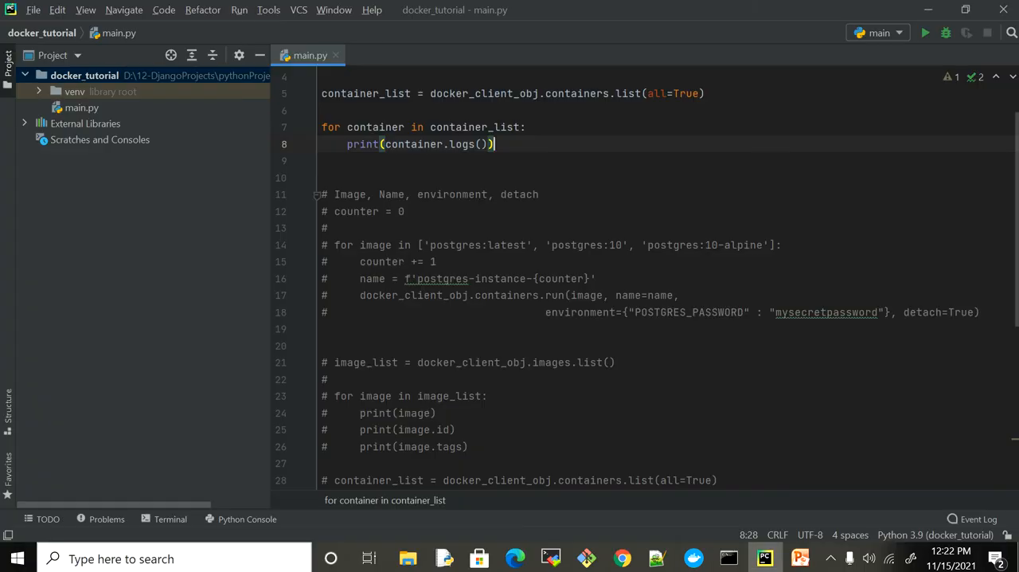
key("alt+F12")
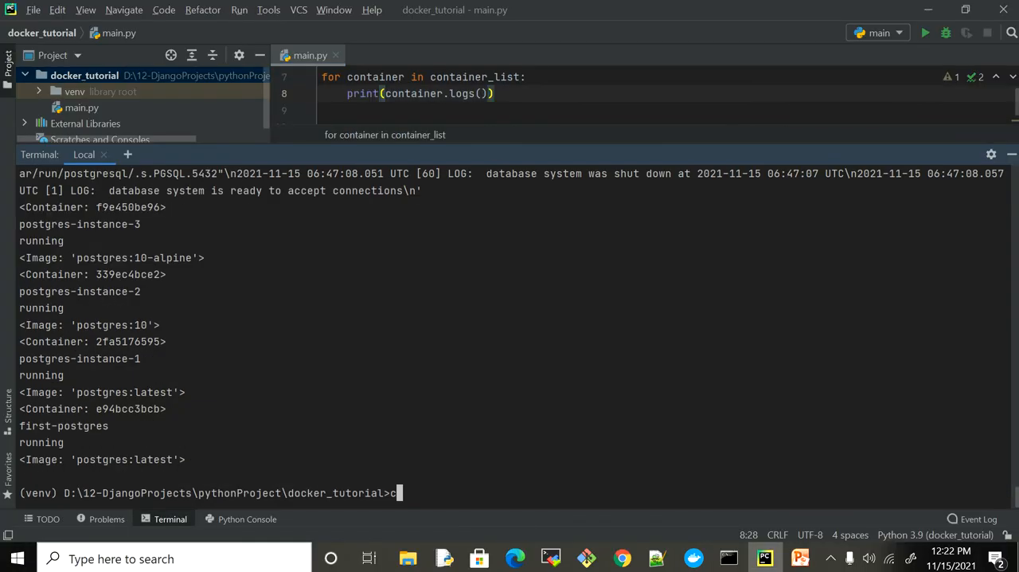
type("cls")
key("Return")
type("python main.py")
key("Return")
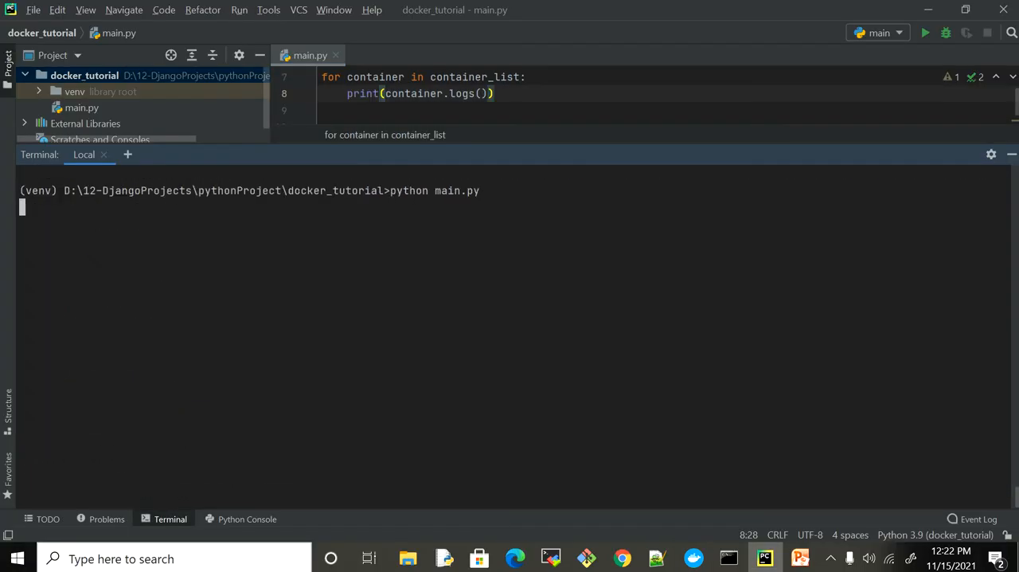
scroll(510, 334, "up", 3)
scroll(510, 334, "up", 5)
scroll(510, 334, "up", 5)
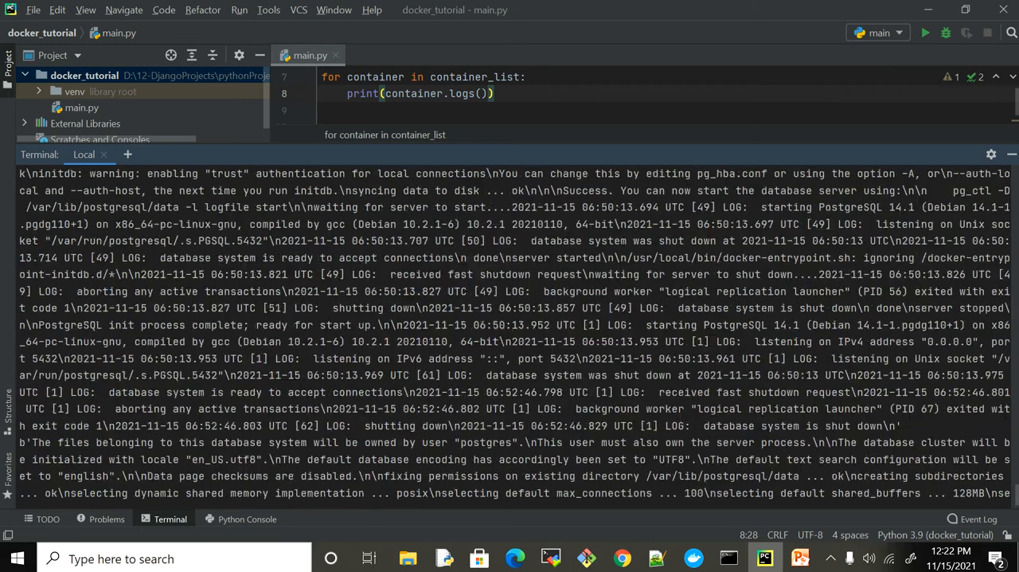
scroll(510, 334, "up", 5)
scroll(510, 335, "up", 3)
scroll(510, 334, "up", 3)
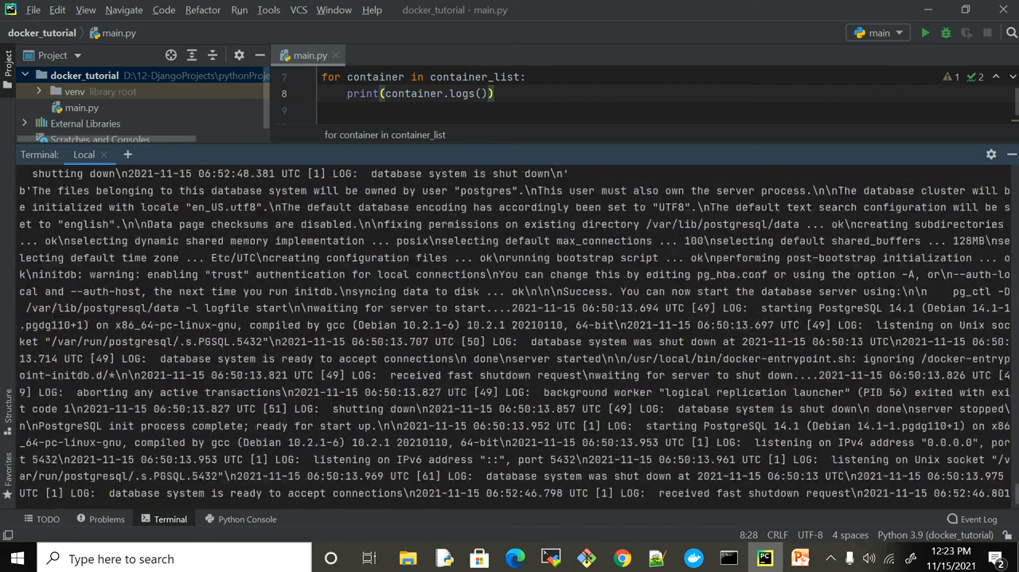
scroll(509, 335, "up", 3)
scroll(510, 335, "up", 3)
scroll(510, 334, "up", 3)
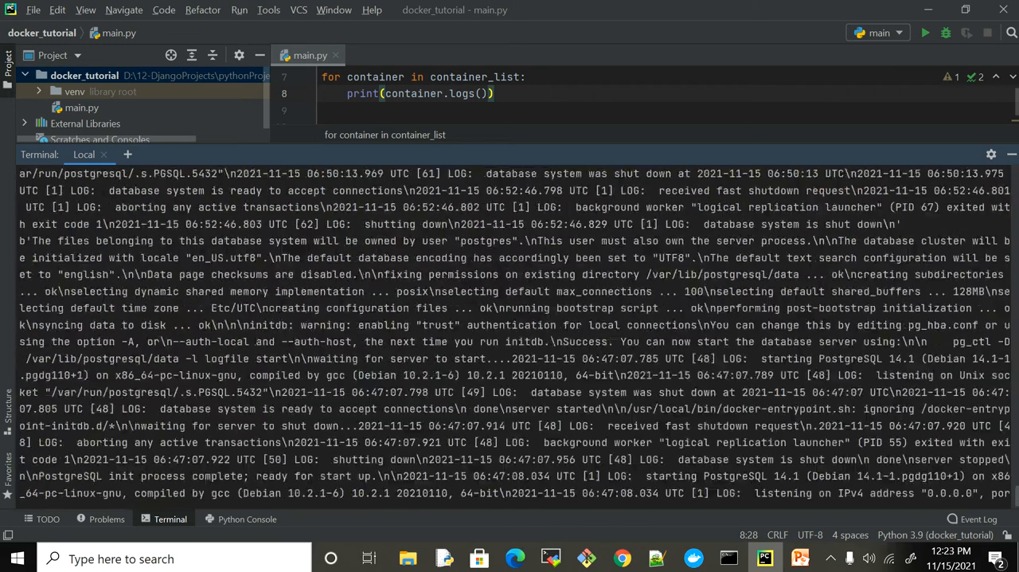
scroll(510, 334, "up", 3)
scroll(510, 334, "up", 3)
scroll(510, 334, "up", 3)
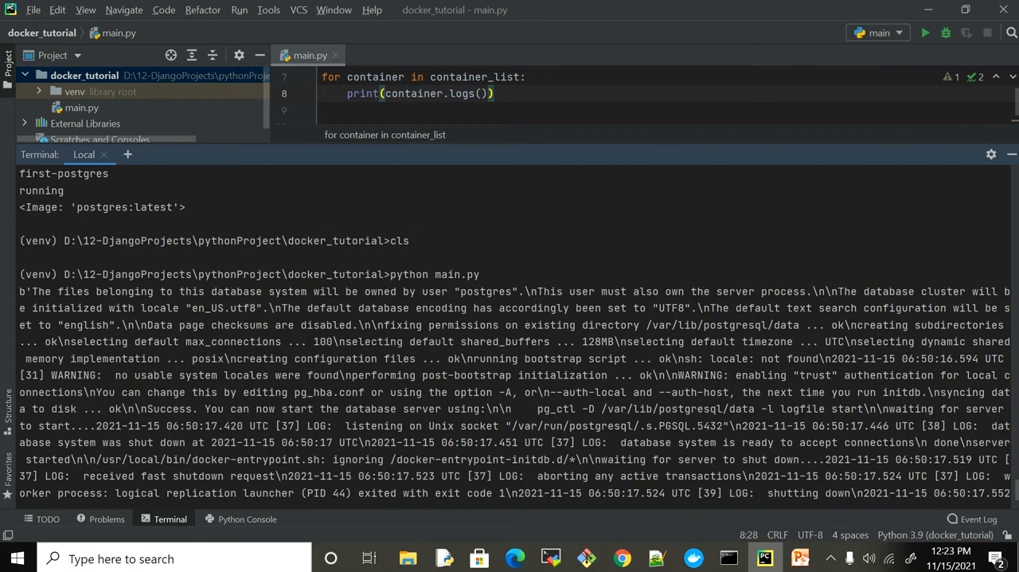
left_click(1011, 154)
scroll(637, 279, "up", 3)
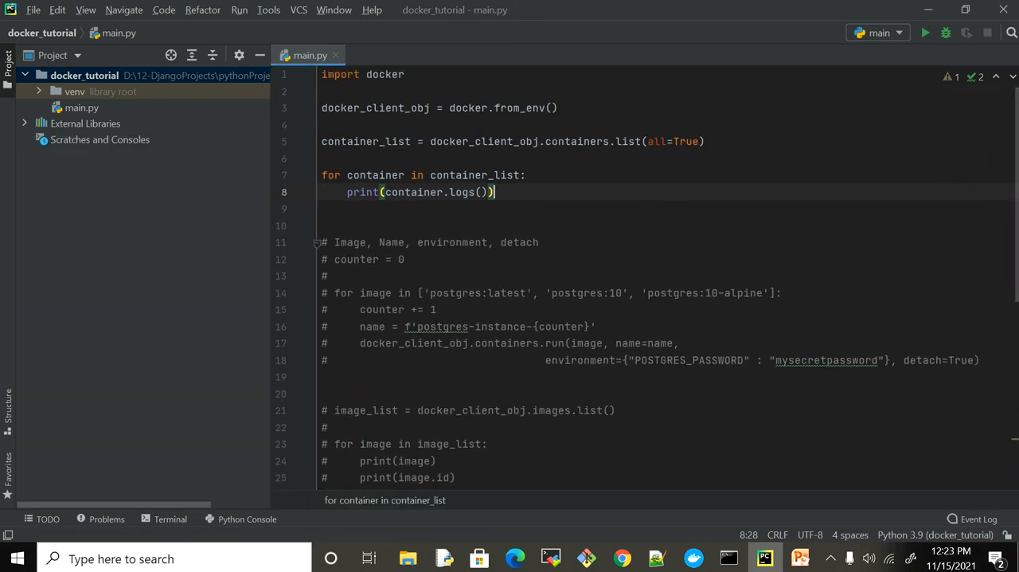
Step: Remove the all=True argument from containers.list() on line 5
left_click(699, 141)
key("BackSpace")
key("BackSpace")
key("BackSpace")
key("BackSpace")
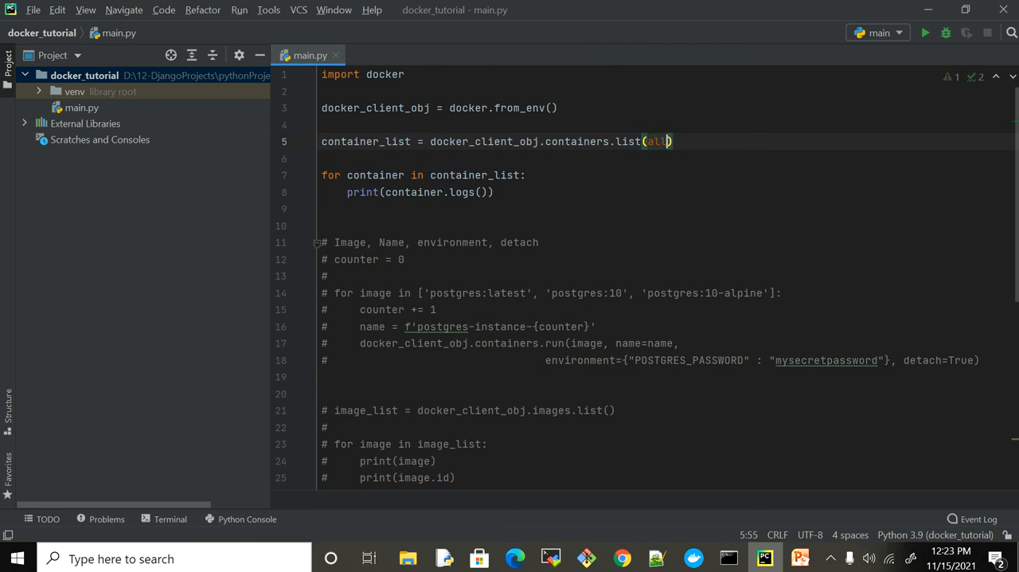
key("BackSpace")
key("BackSpace")
key("BackSpace")
Step: Rerun python main.py from terminal history so only the running container's logs print
key("alt+F12")
key("Up")
key("Return")
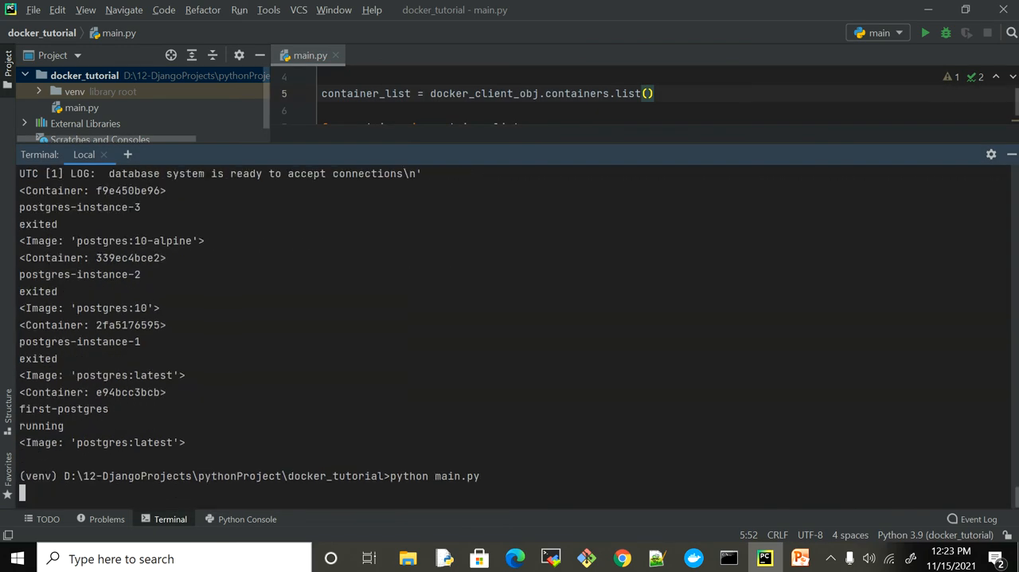
key("Up")
key("Return")
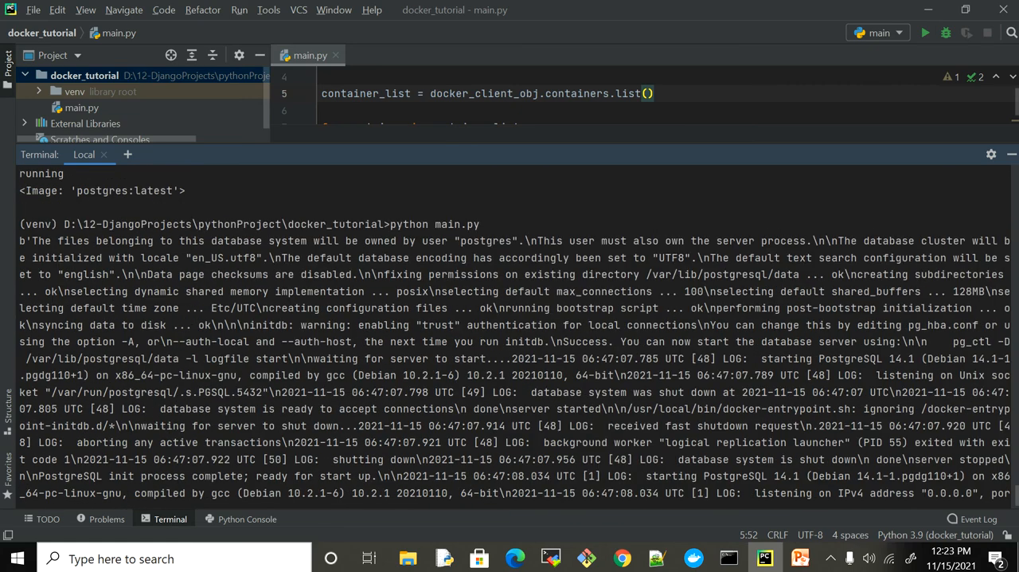
left_click_drag(20, 240, 318, 498)
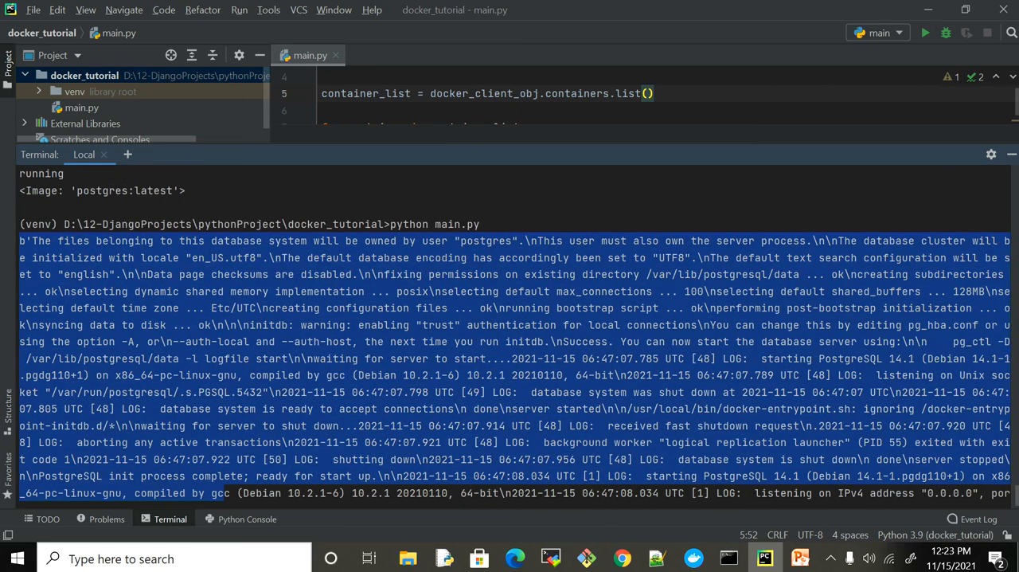
scroll(510, 359, "down", 10)
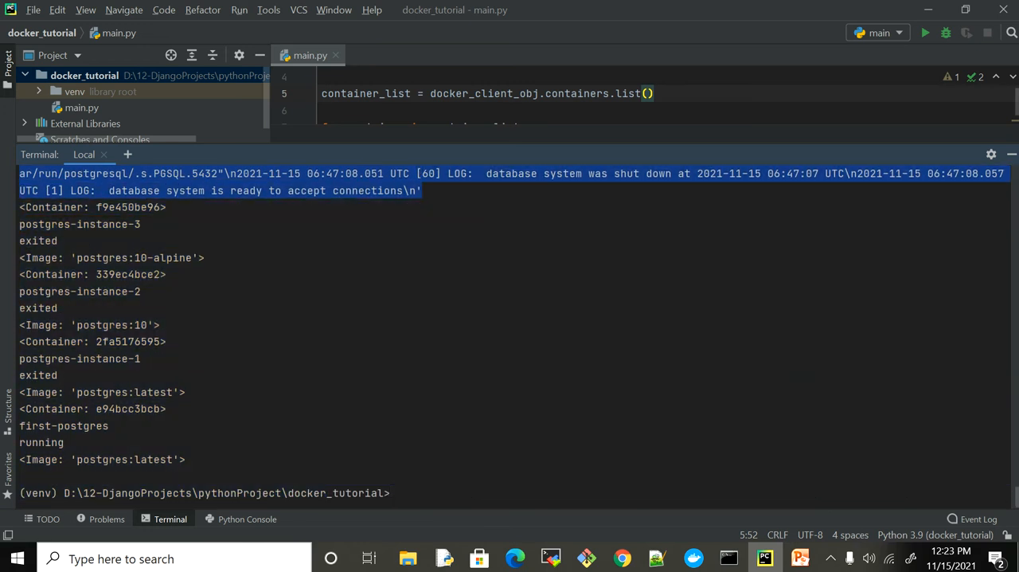
left_click(1011, 154)
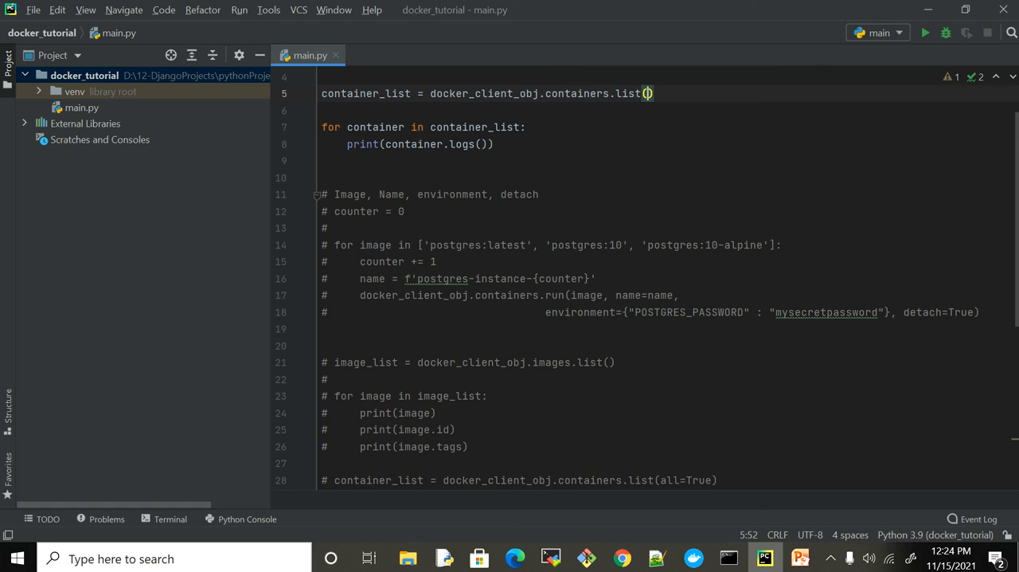
left_click(495, 144)
scroll(557, 279, "up", 2)
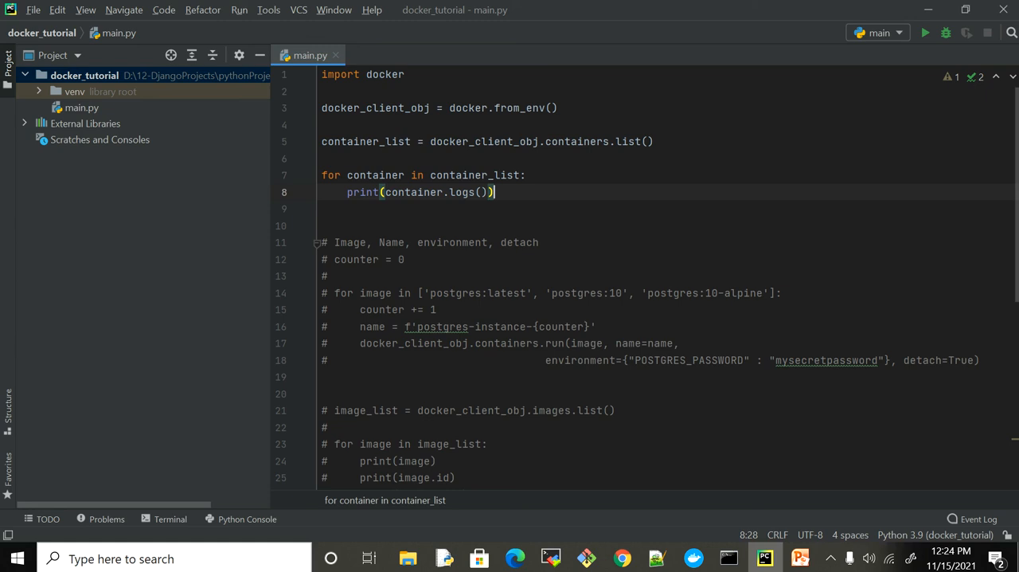
Step: Switch to the browser showing the Stack Overflow exec_run answer
left_click(623, 558)
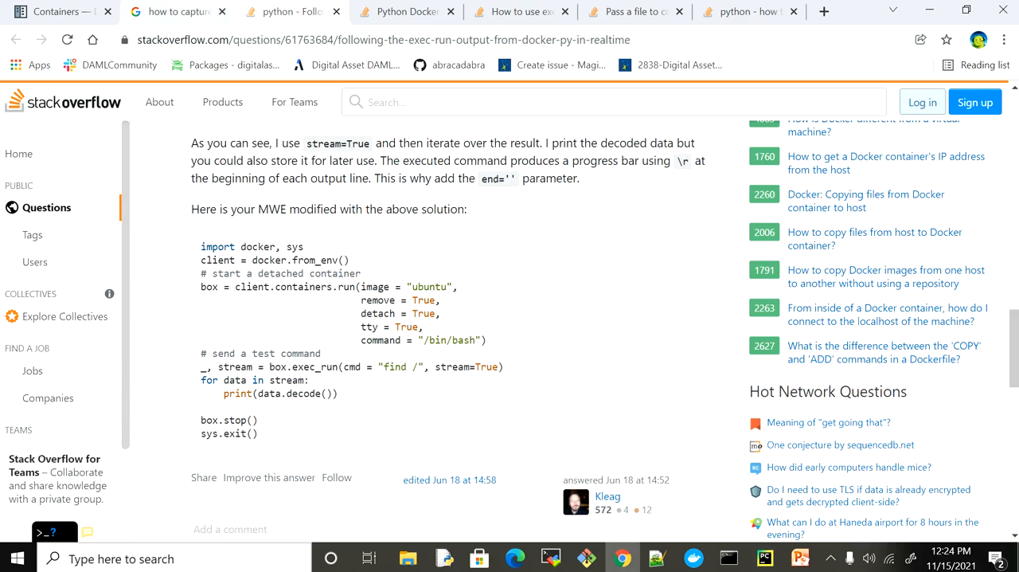
Step: Go back to Google and search for 'postgres docker hub'
key("alt+Left")
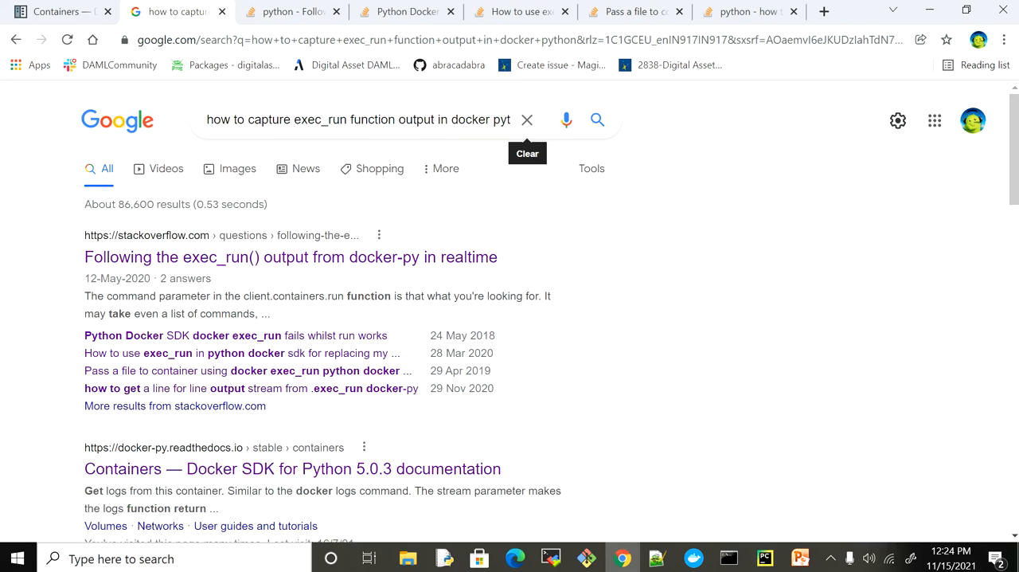
left_click(526, 119)
type("postgres")
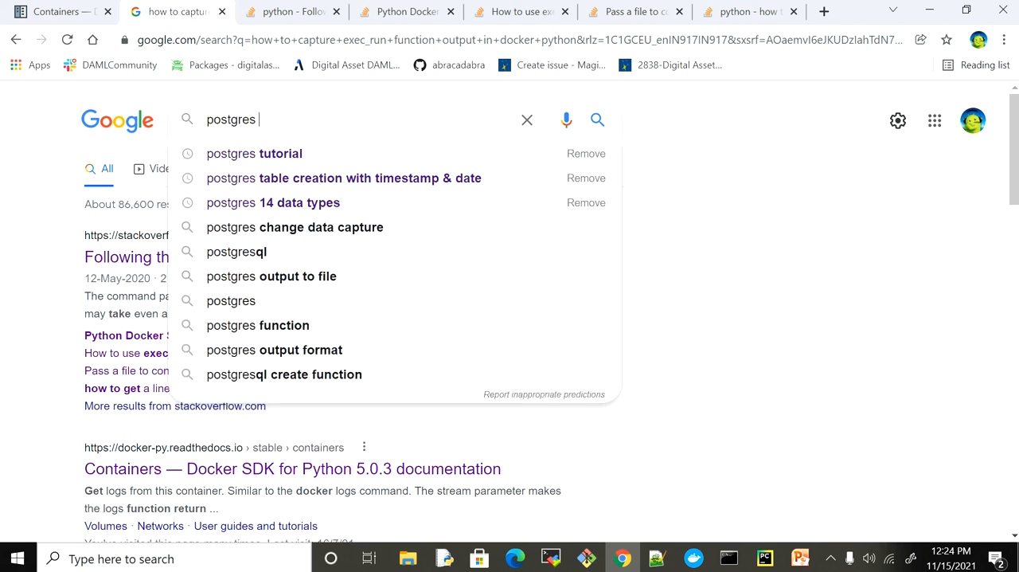
type(" docker hub")
key("Return")
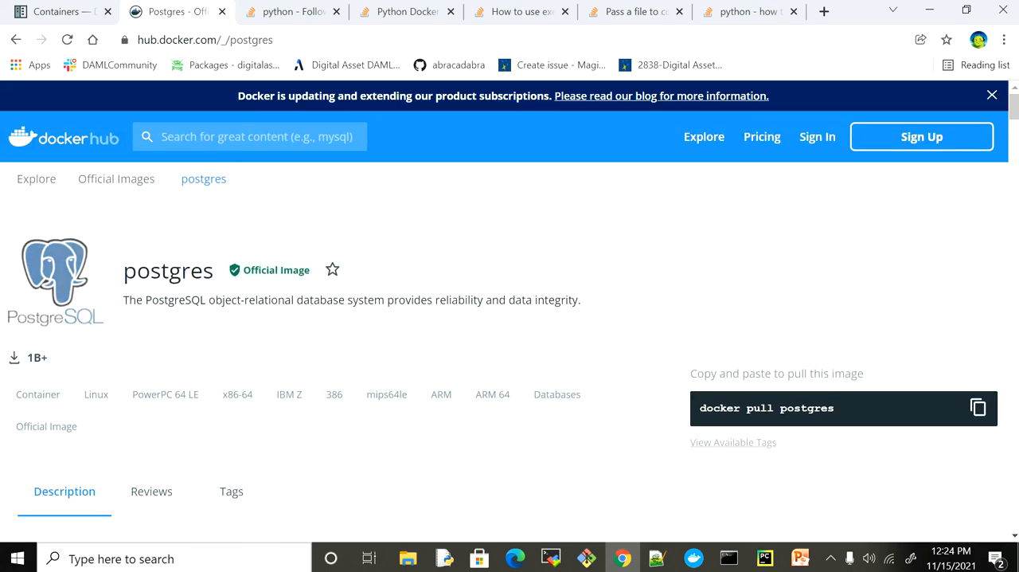
scroll(510, 318, "down", 5)
scroll(509, 319, "down", 5)
scroll(510, 318, "down", 5)
scroll(510, 319, "down", 5)
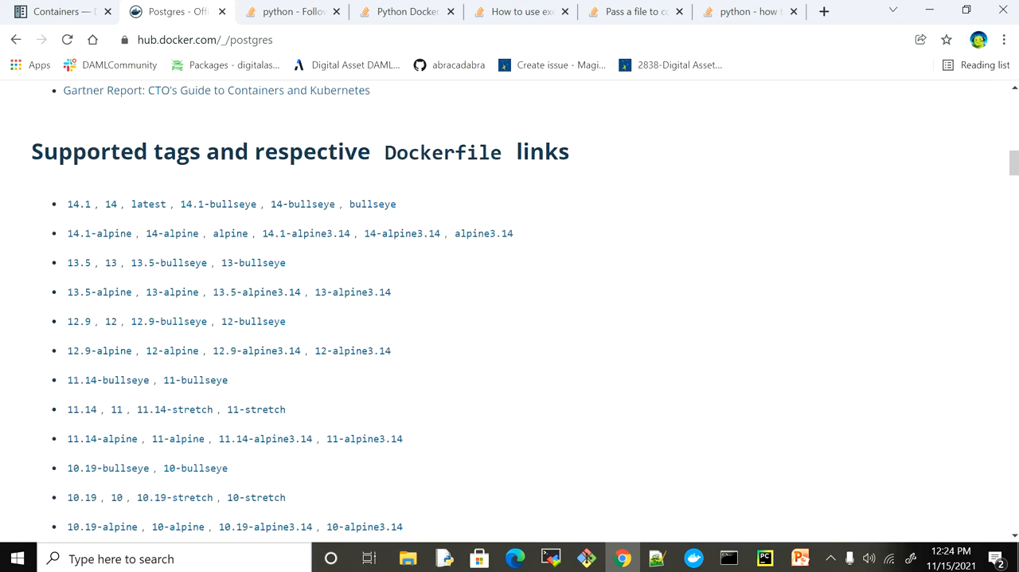
scroll(510, 319, "down", 5)
scroll(510, 318, "down", 5)
scroll(509, 319, "down", 5)
scroll(510, 319, "down", 3)
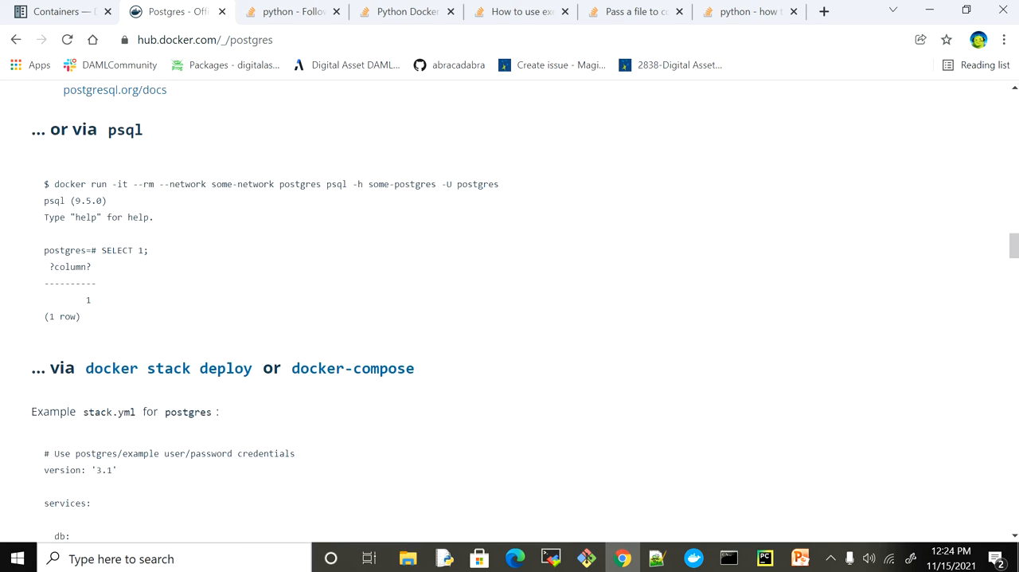
scroll(510, 319, "down", 5)
scroll(510, 318, "down", 5)
scroll(509, 319, "down", 5)
scroll(509, 319, "down", 4)
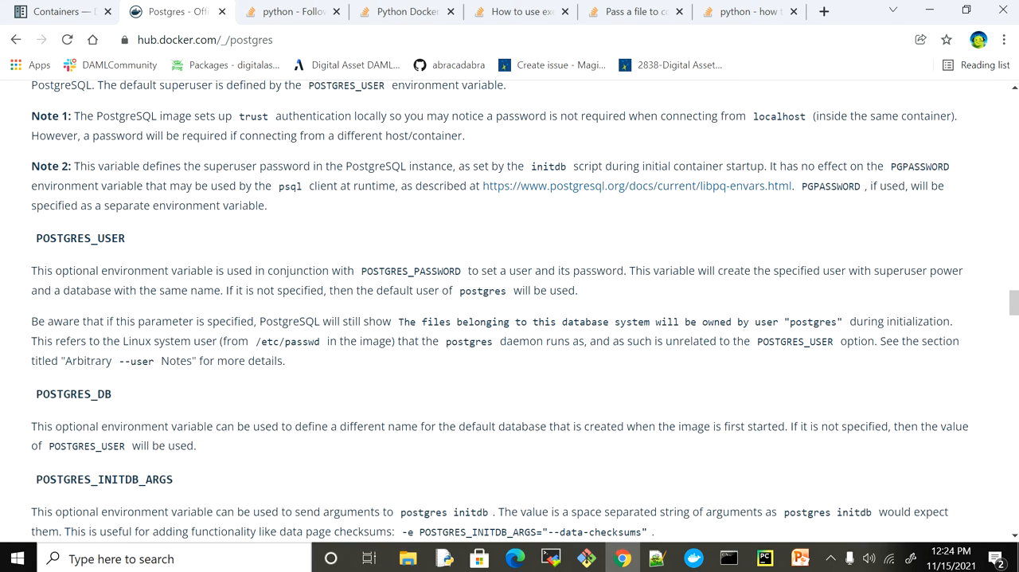
scroll(510, 319, "up", 3)
scroll(510, 319, "up", 3)
scroll(510, 318, "up", 3)
scroll(510, 319, "down", 3)
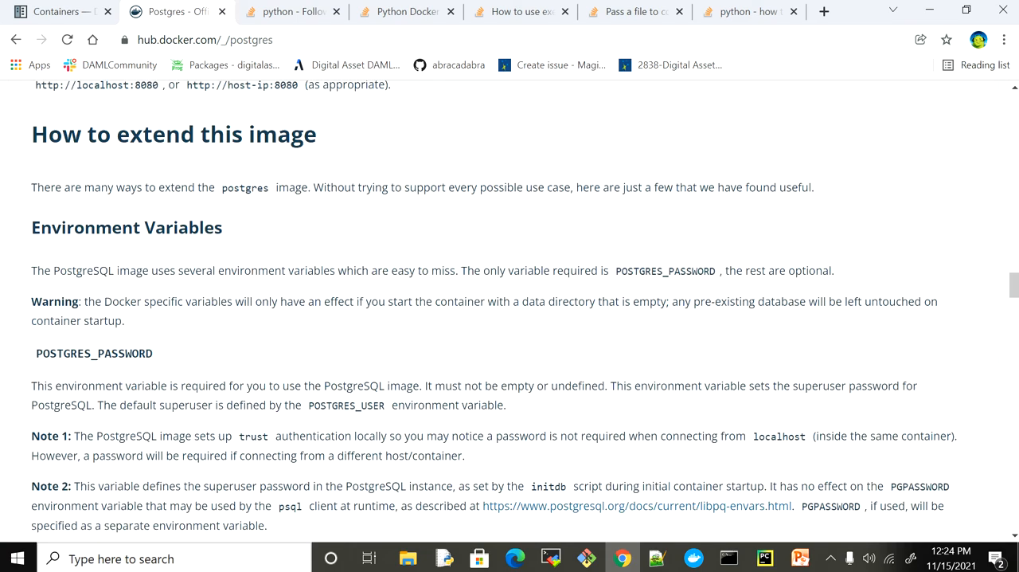
scroll(510, 319, "down", 5)
scroll(509, 319, "down", 4)
scroll(510, 319, "down", 5)
scroll(510, 318, "down", 4)
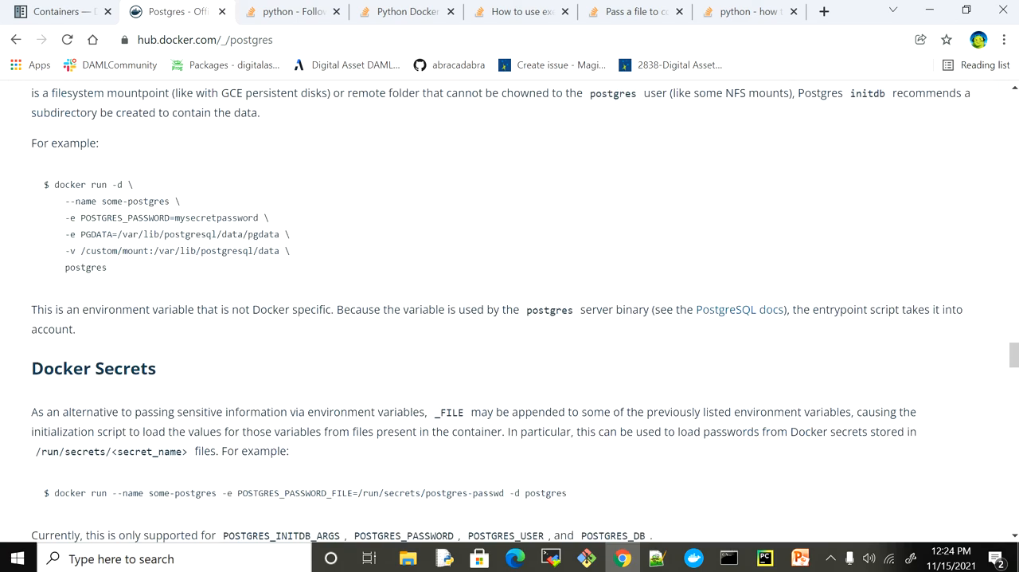
scroll(510, 318, "down", 4)
scroll(509, 319, "up", 2)
scroll(510, 318, "up", 4)
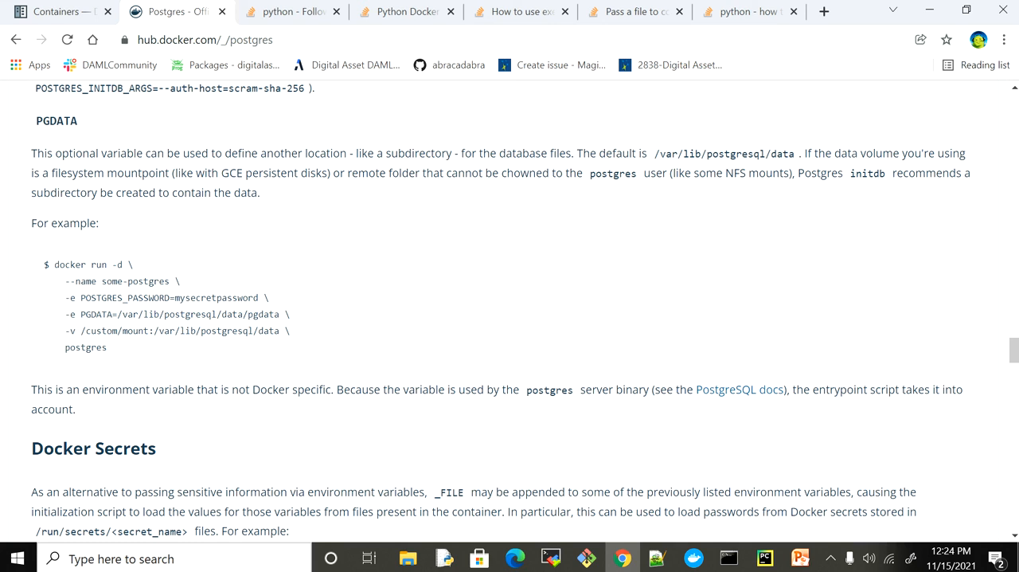
Step: Highlight the POSTGRES_PASSWORD and PGDATA variables in the postgres docs, then return to PyCharm
left_click_drag(65, 297, 269, 297)
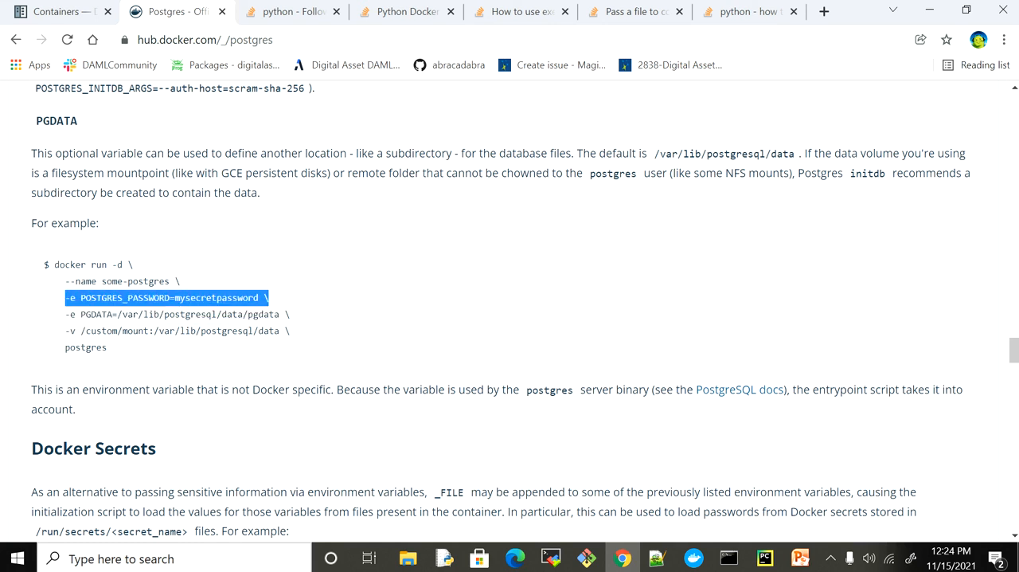
double_click(124, 298)
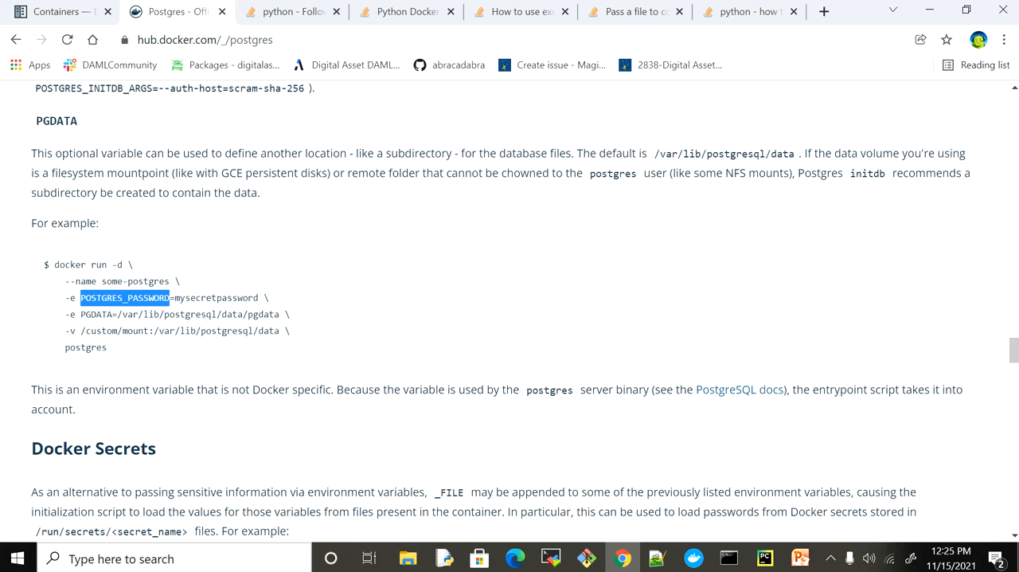
double_click(96, 313)
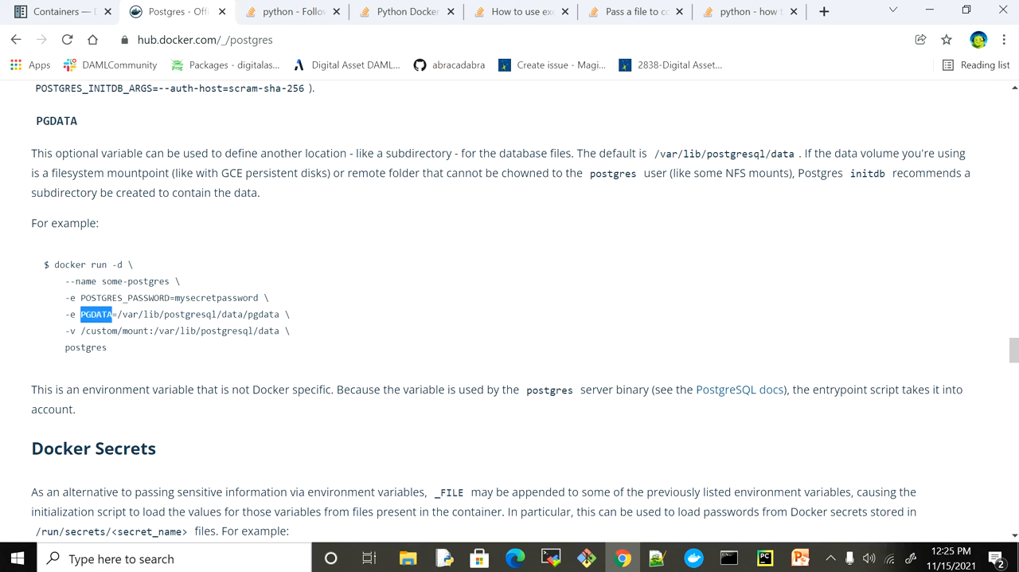
scroll(509, 319, "down", 4)
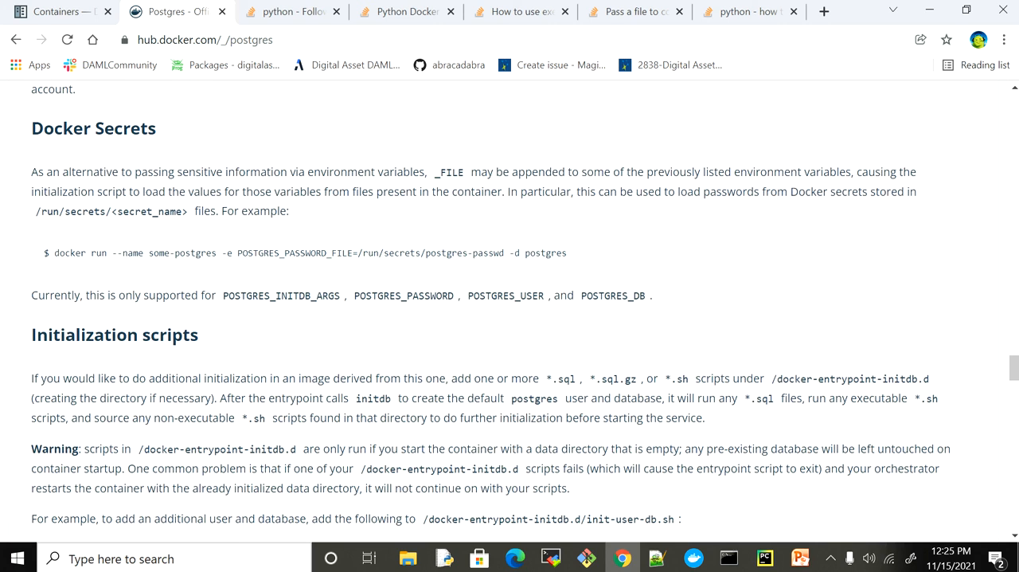
scroll(509, 319, "down", 3)
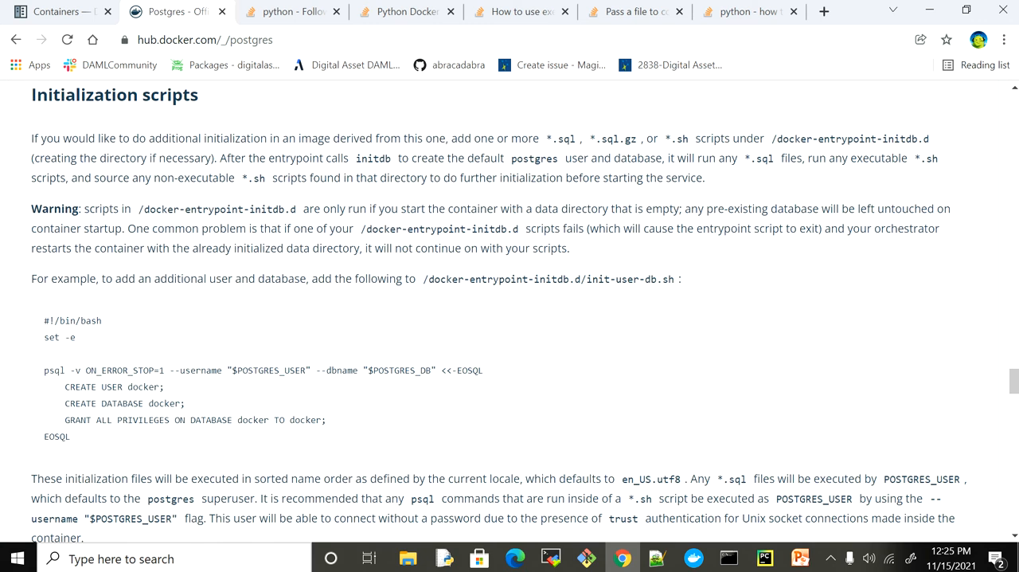
scroll(510, 319, "down", 2)
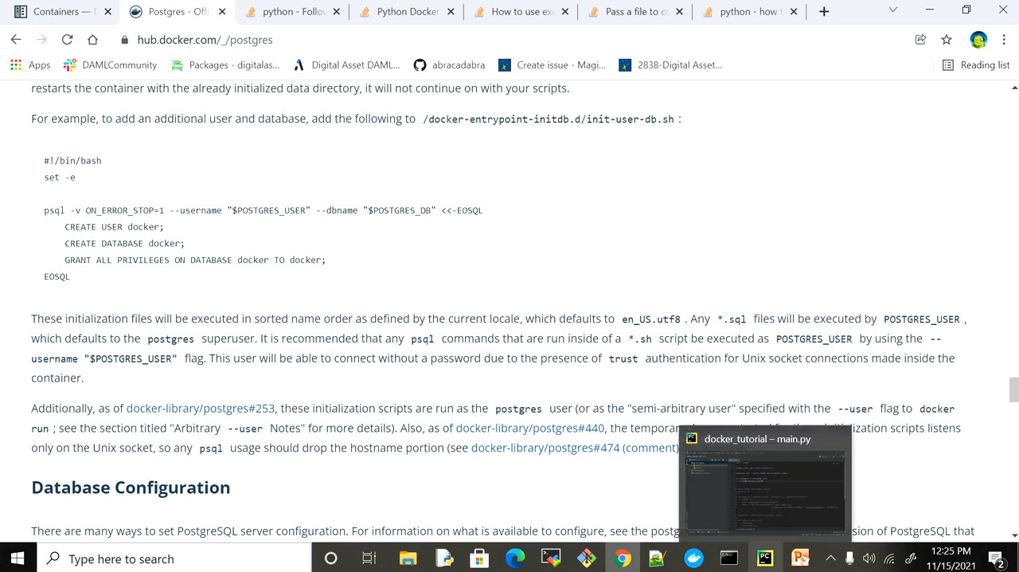
left_click(766, 558)
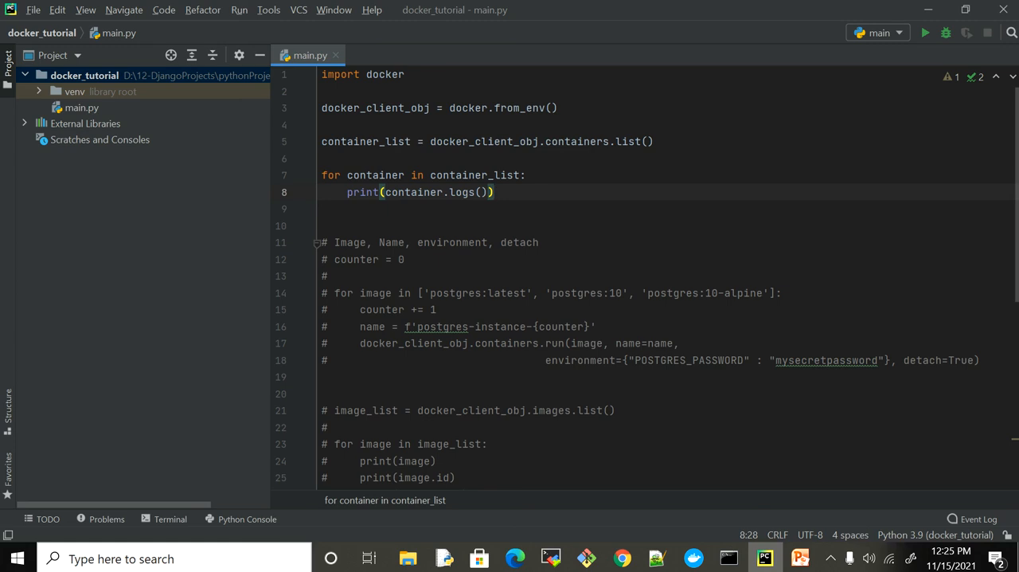